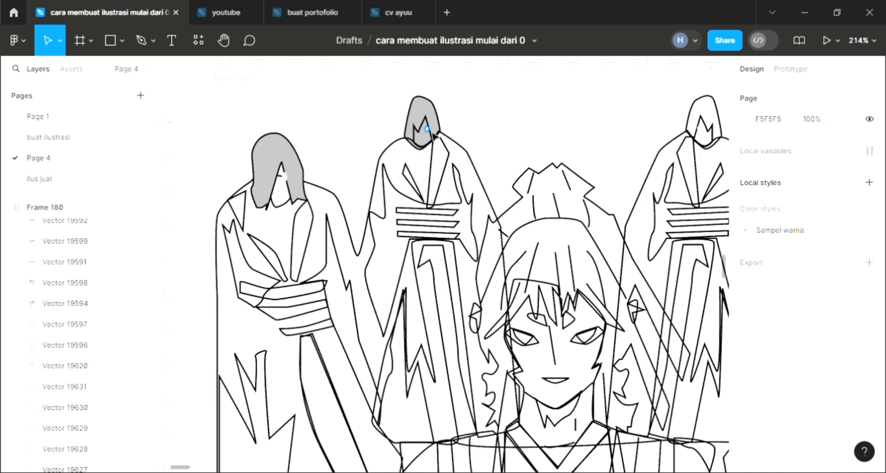
# Step: Fill the small eye ellipse inside the second hooded figure's face with sampled white FFFFFF
pyautogui.click(427, 129)
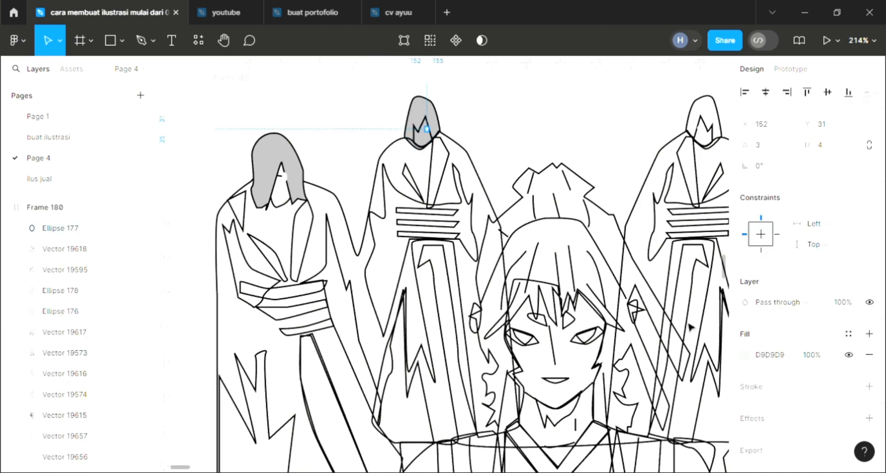
pyautogui.scroll(-2, 288, 301)
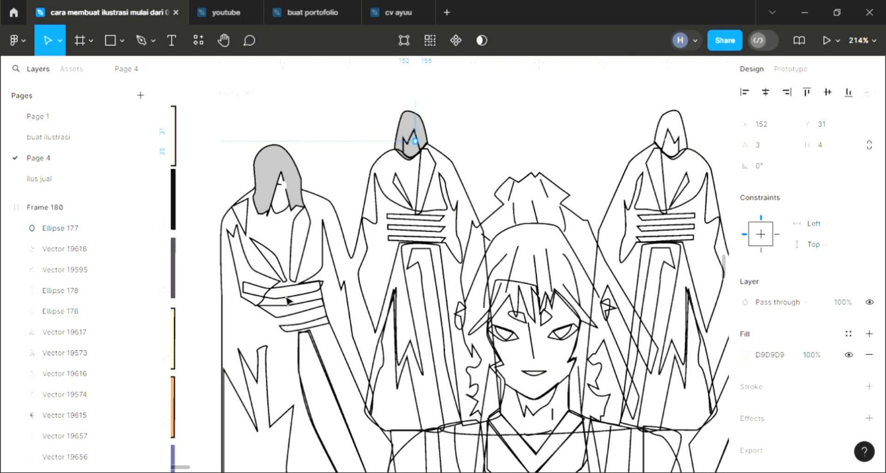
pyautogui.press('i')
pyautogui.click(667, 119)
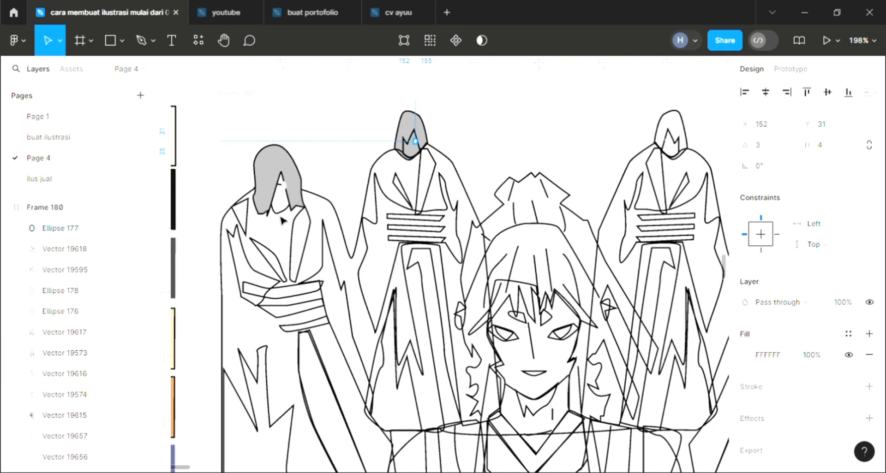
# Step: Fill the face opening under the leftmost figure's hood with black sampled from the palette swatch
pyautogui.click(64, 394)
pyautogui.click(869, 334)
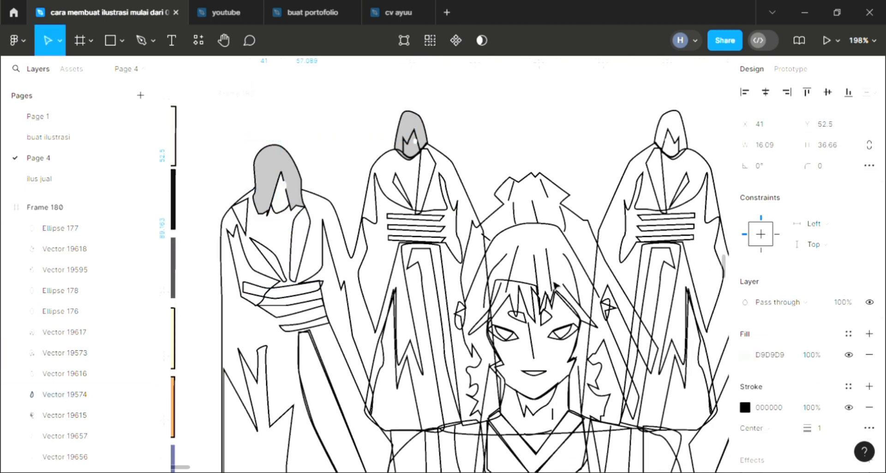
pyautogui.press('i')
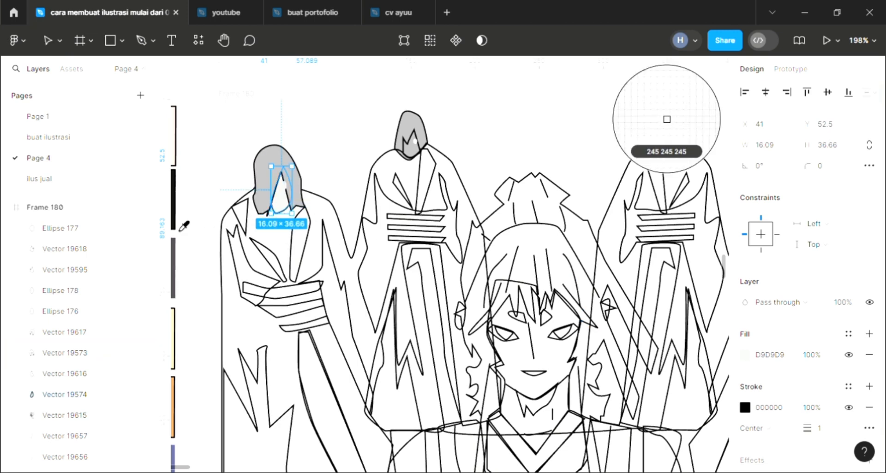
pyautogui.click(667, 119)
# Step: Fill the face opening under the second hooded figure's hood with the black sampled from the leftmost figure's face
pyautogui.click(415, 159)
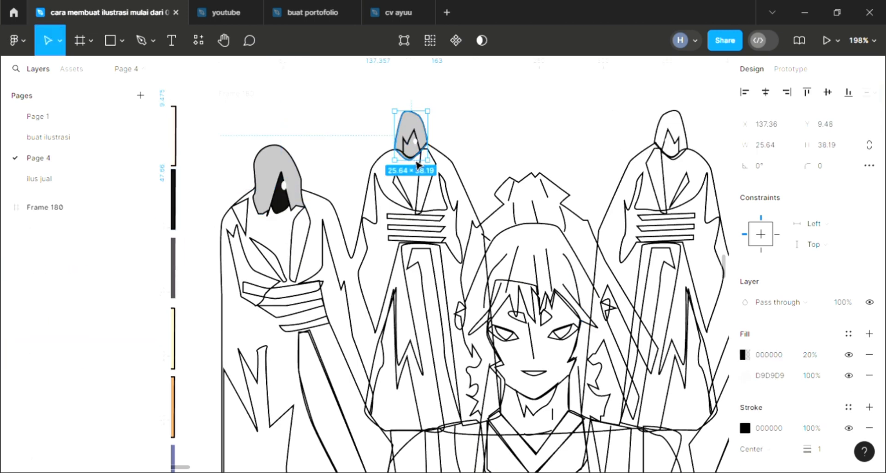
pyautogui.click(411, 147)
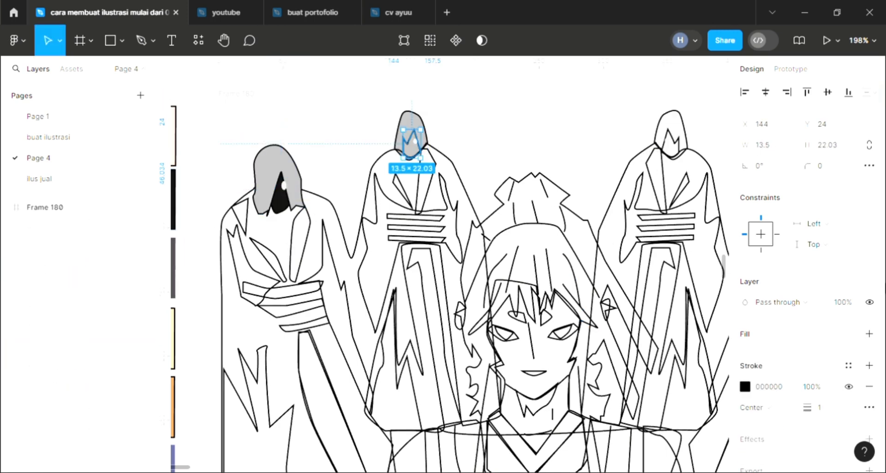
pyautogui.click(869, 334)
pyautogui.press('i')
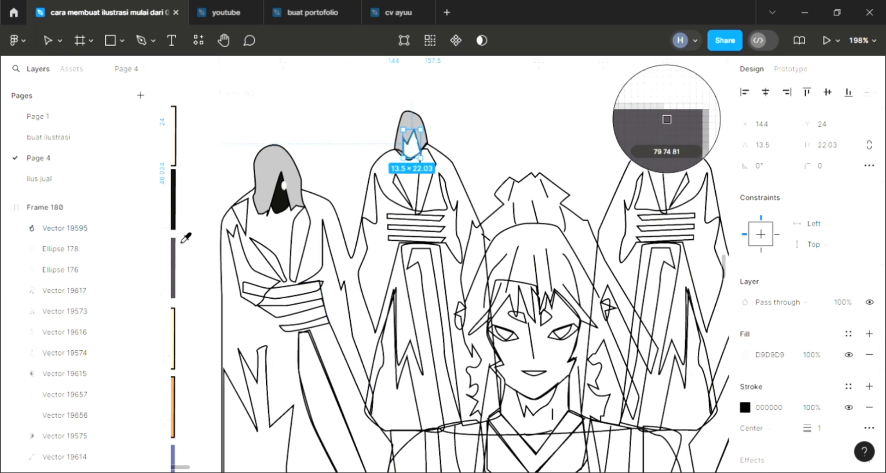
pyautogui.click(275, 209)
pyautogui.press('i')
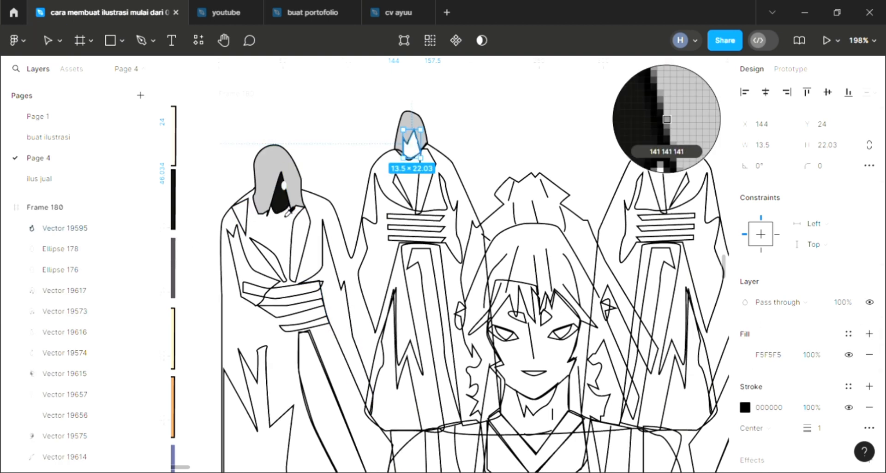
pyautogui.press('Escape')
# Step: Add a D9D9D9 fill to the shared robe outline of the two left hooded figures and send it behind the line art
pyautogui.click(284, 185)
pyautogui.click(339, 216)
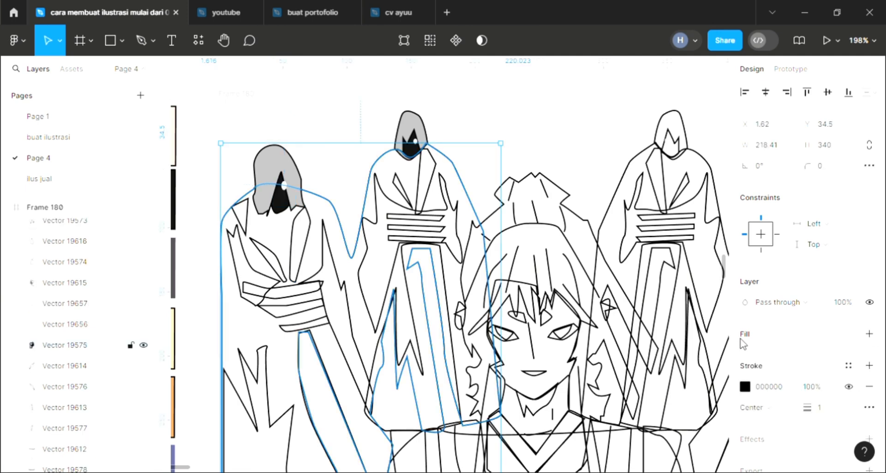
pyautogui.click(867, 336)
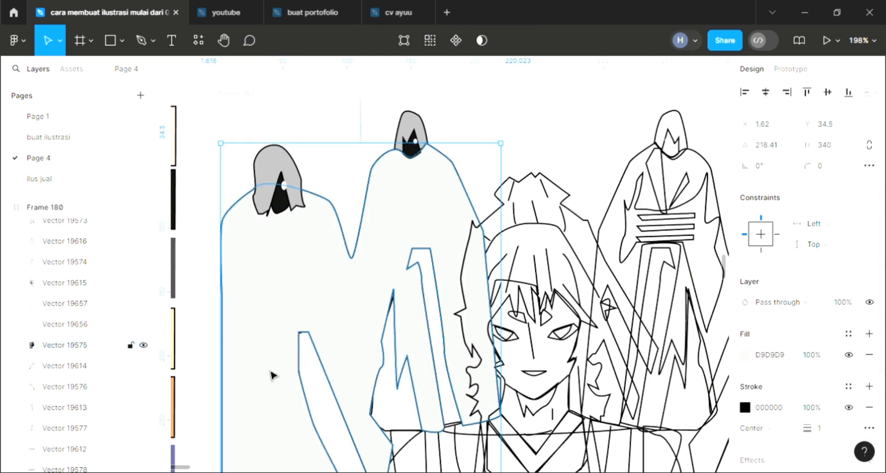
pyautogui.press('[')
pyautogui.keyDown('shift'); pyautogui.click(303, 312); pyautogui.keyUp('shift')
pyautogui.click(869, 366)
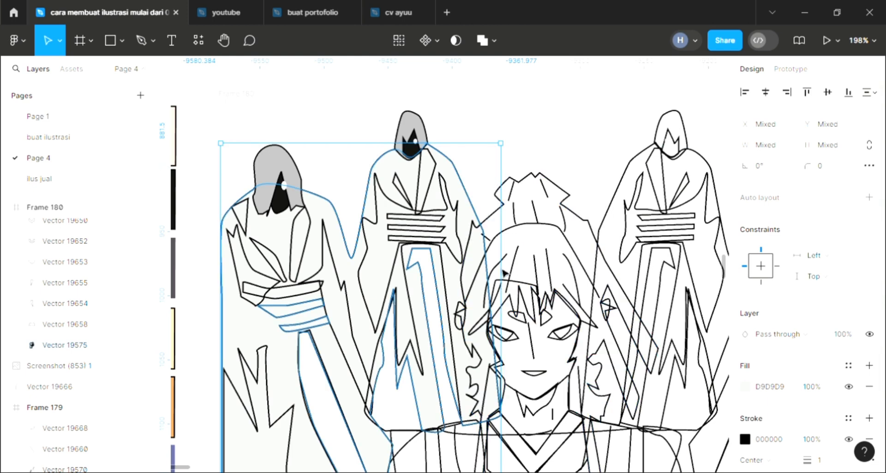
pyautogui.press('i')
pyautogui.click(667, 119)
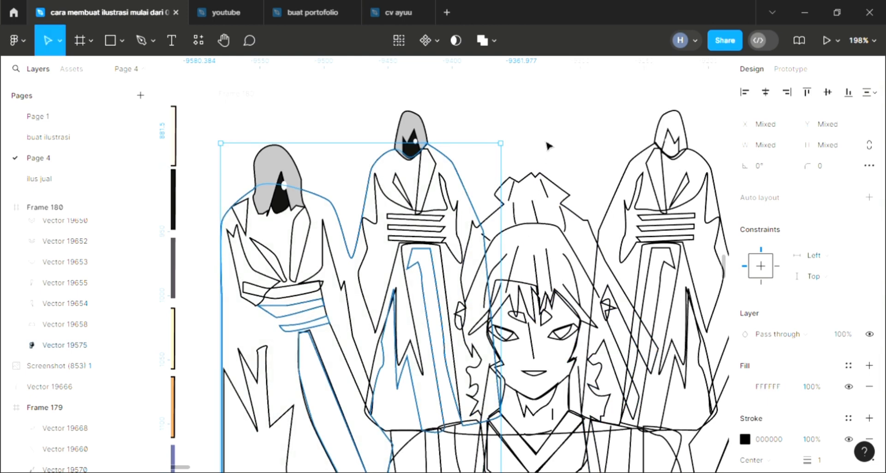
pyautogui.click(548, 147)
pyautogui.hotkey('ctrl', 'z')
pyautogui.hotkey('ctrl', 'z')
pyautogui.hotkey('ctrl', 'z')
pyautogui.hotkey('ctrl', 'z')
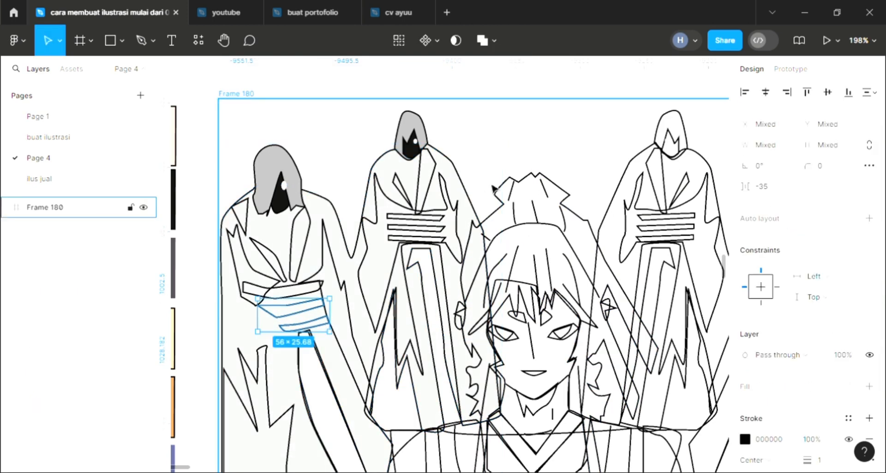
pyautogui.click(526, 156)
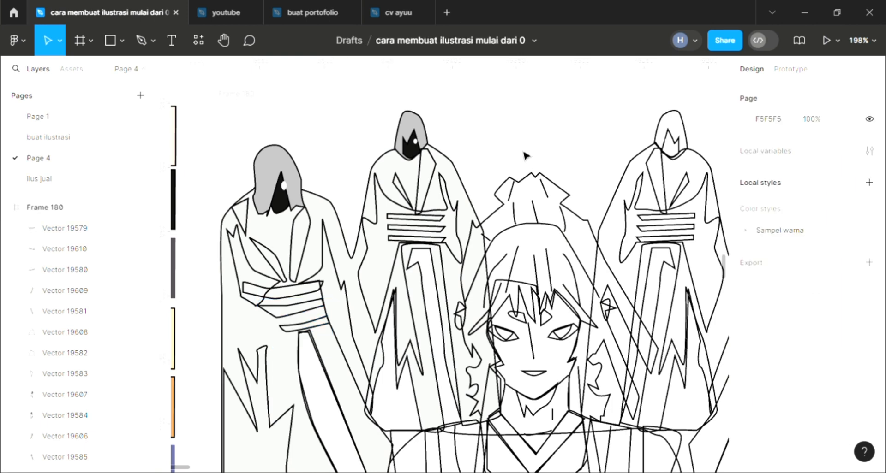
# Step: Fill the three sash bands at the leftmost figure's waist with sampled white FFFFFF
pyautogui.click(321, 334)
pyautogui.keyDown('shift'); pyautogui.click(314, 306); pyautogui.keyUp('shift')
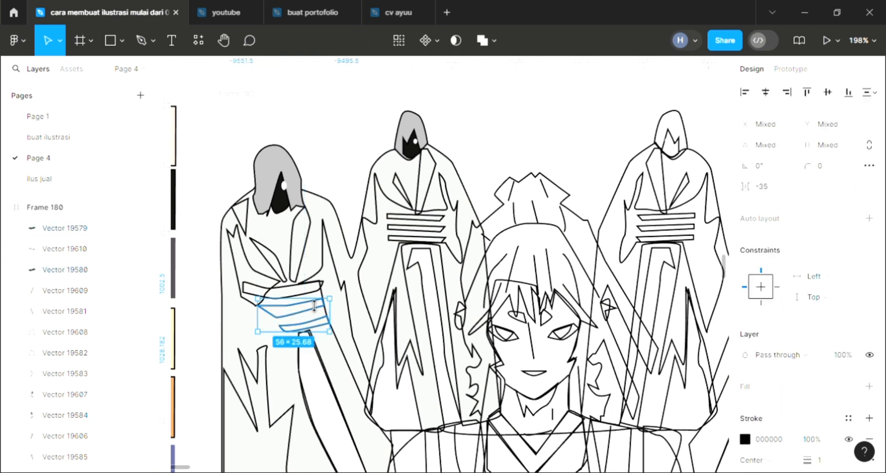
pyautogui.keyDown('shift'); pyautogui.click(315, 286); pyautogui.keyUp('shift')
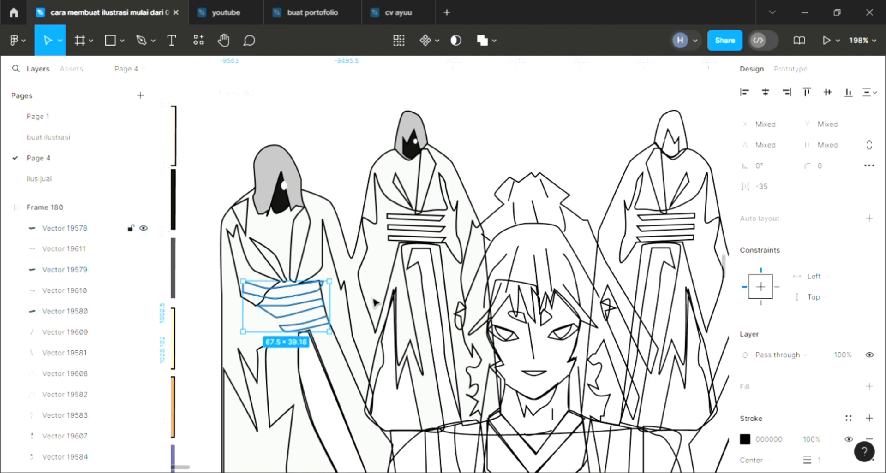
pyautogui.click(826, 365)
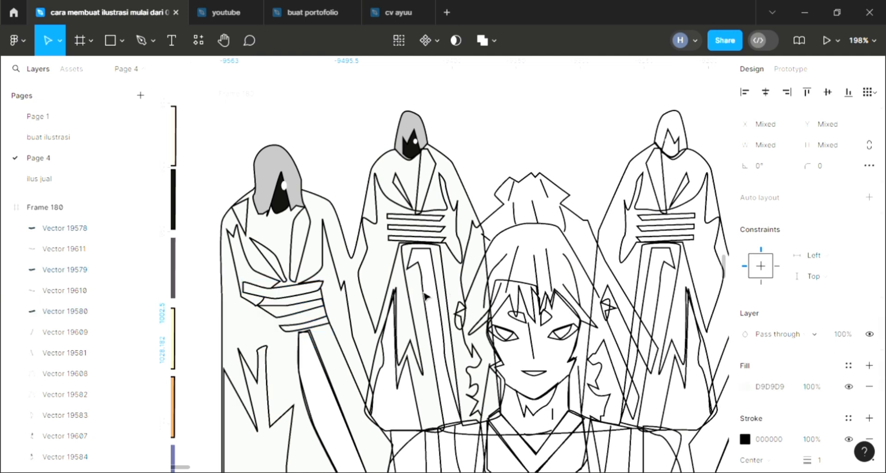
pyautogui.press('i')
pyautogui.press('Escape')
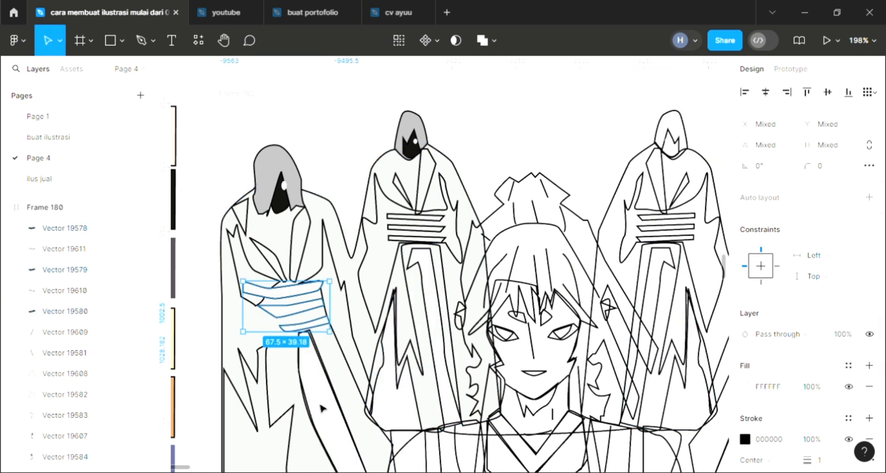
# Step: Fill the long curved opening below the leftmost figure's sash with the black sampled from its face
pyautogui.click(345, 421)
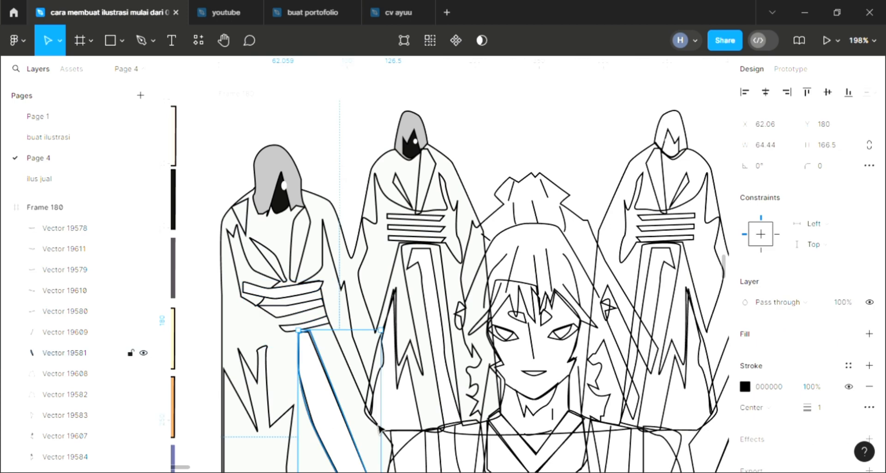
pyautogui.click(869, 334)
pyautogui.press('i')
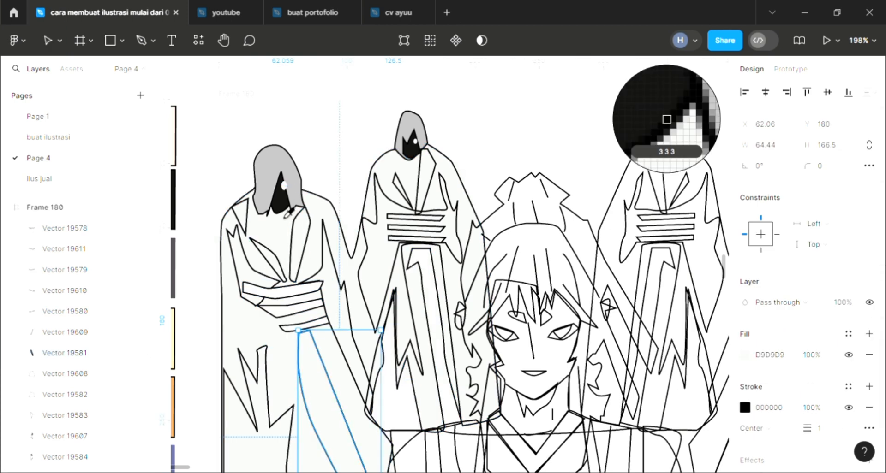
pyautogui.click(667, 119)
# Step: Fill the jagged shadow shape on the leftmost figure's lower robe with the black sampled from the neighbouring opening
pyautogui.click(278, 408)
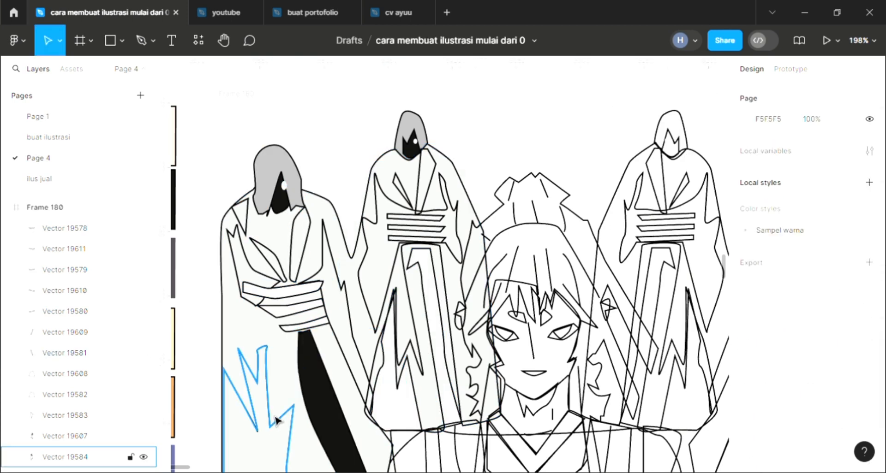
pyautogui.click(276, 420)
pyautogui.click(358, 418)
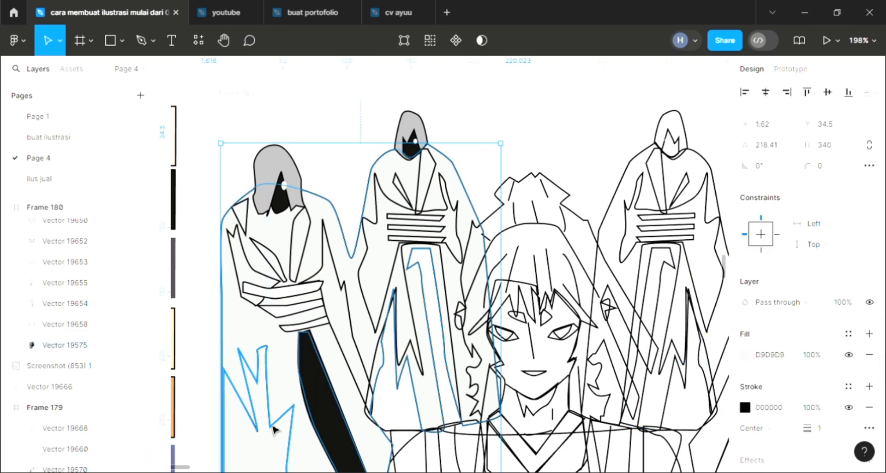
pyautogui.click(869, 340)
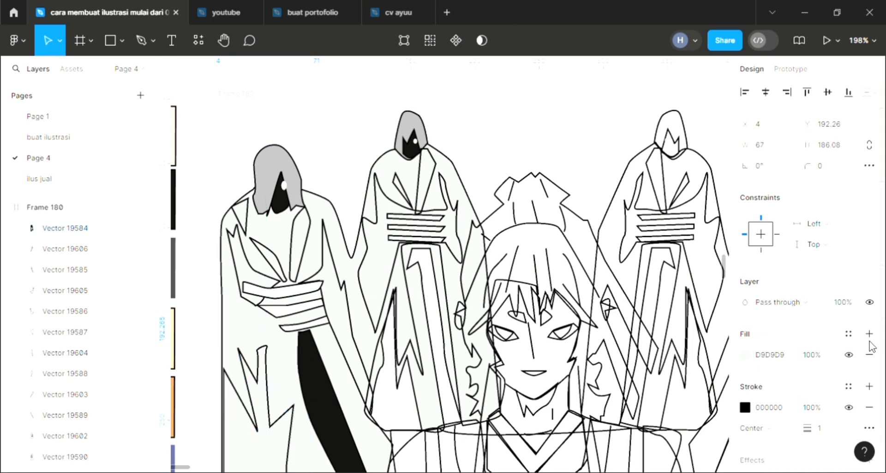
pyautogui.press('i')
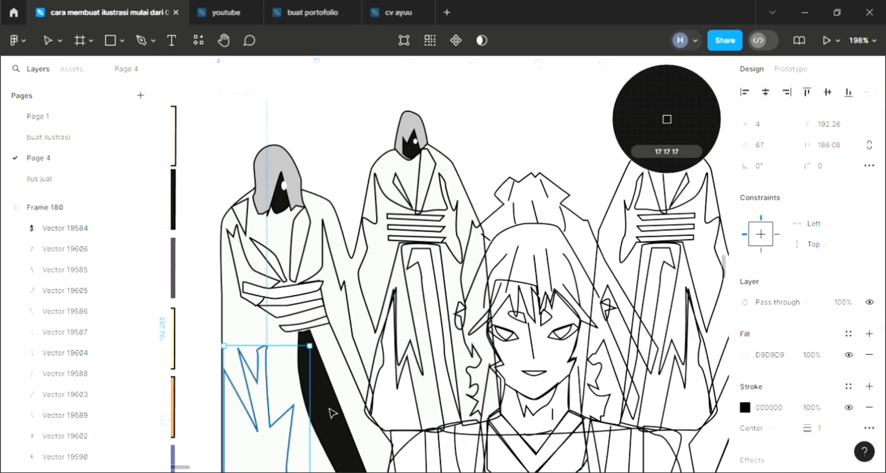
pyautogui.click(331, 410)
# Step: Fill the long pointed shadow between the leftmost figure's torso and right-hand sleeve with sampled near-black 101010
pyautogui.click(342, 280)
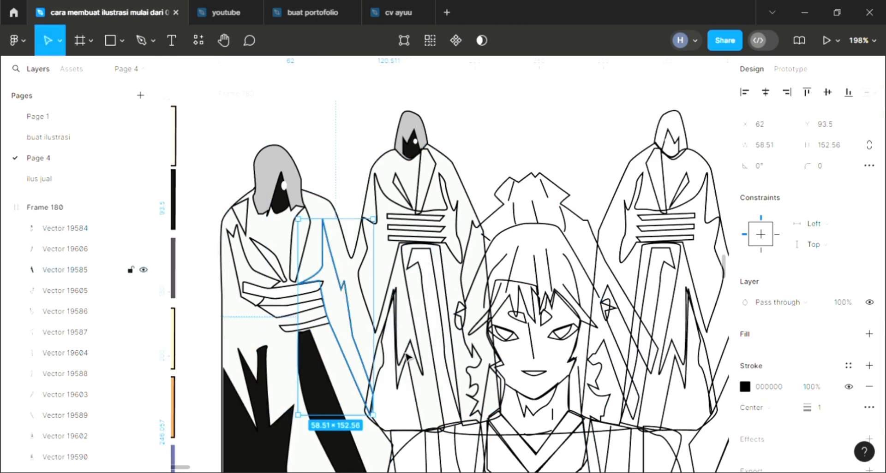
pyautogui.click(869, 334)
pyautogui.press('i')
pyautogui.click(664, 122)
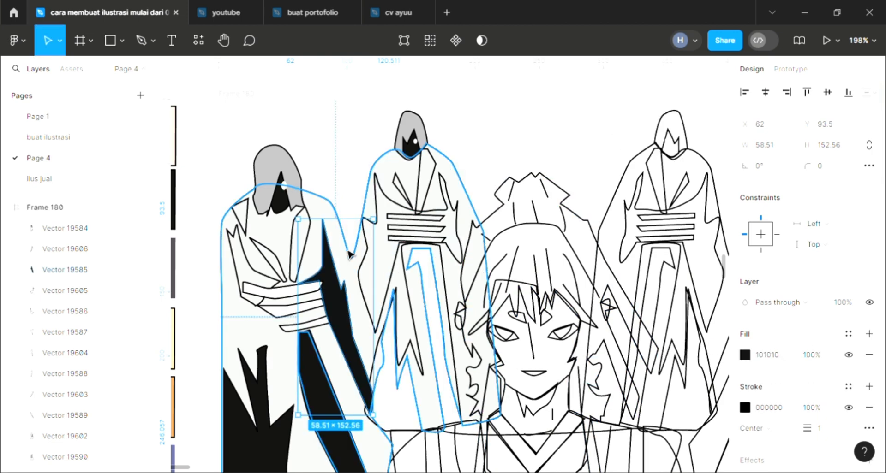
# Step: Add light fills to the two lapel pieces and the shoulder fold on the leftmost figure's chest
pyautogui.click(318, 268)
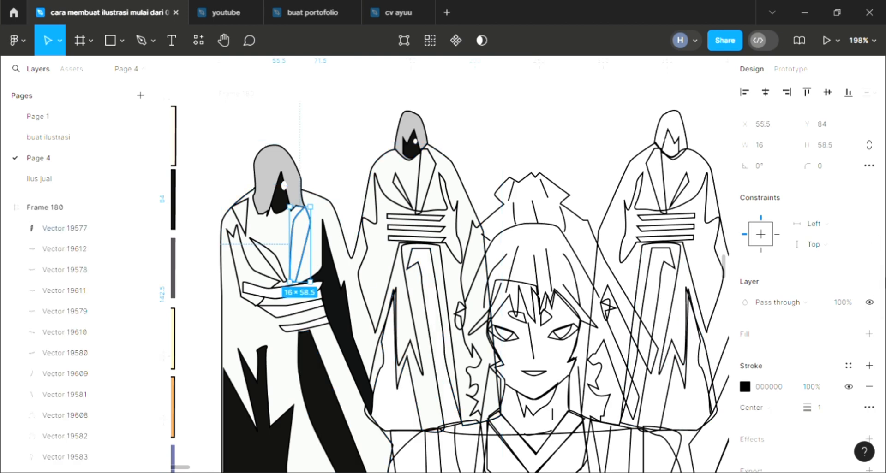
pyautogui.click(869, 334)
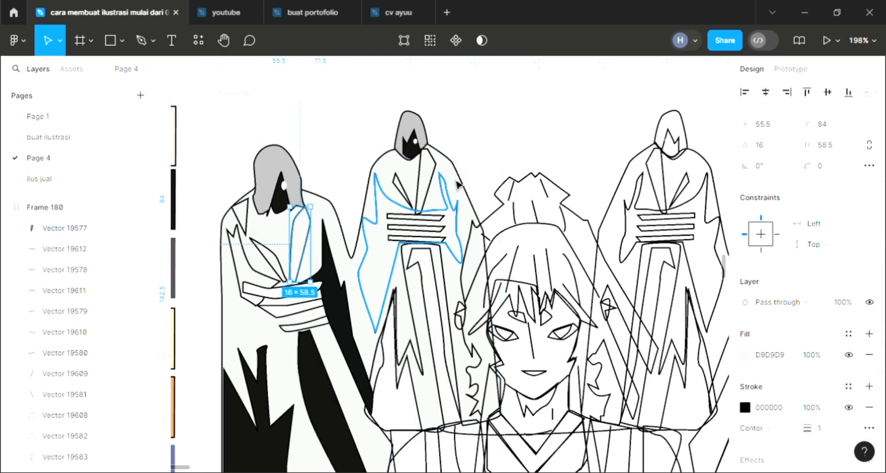
pyautogui.click(281, 273)
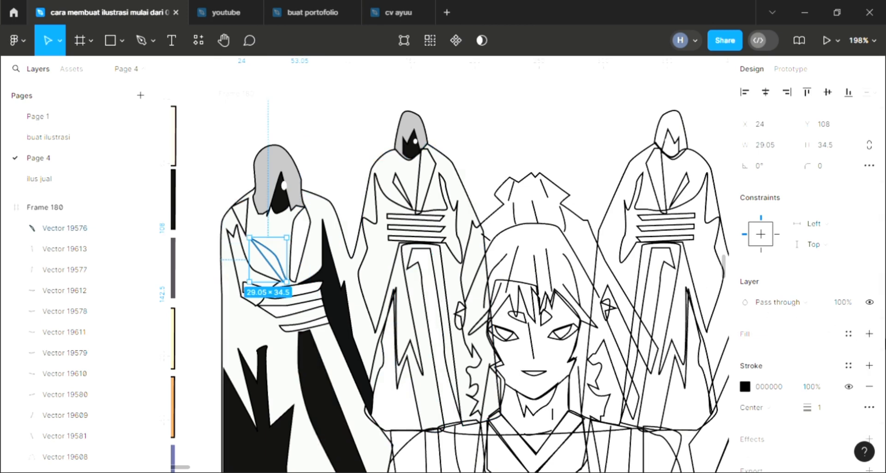
pyautogui.click(869, 336)
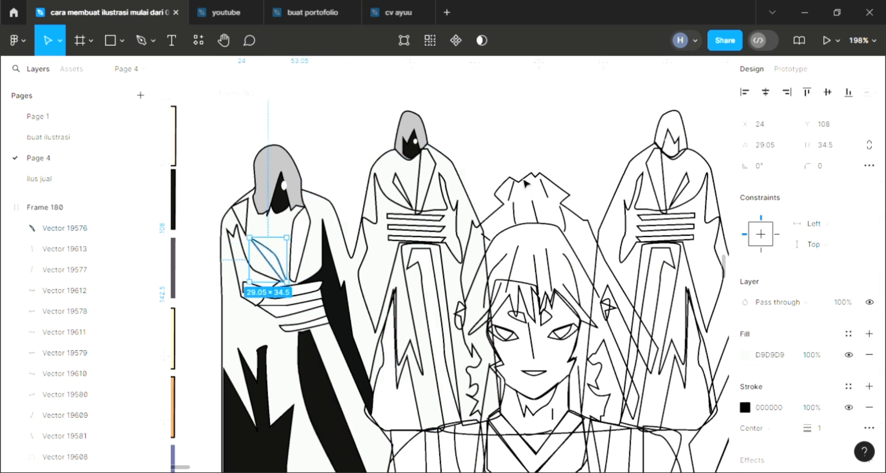
pyautogui.click(240, 216)
pyautogui.click(869, 335)
pyautogui.press('i')
pyautogui.click(667, 119)
# Step: Fill the jagged sleeve shadow beside the leftmost figure's sash with sampled near-black 111111 and deselect it
pyautogui.click(64, 324)
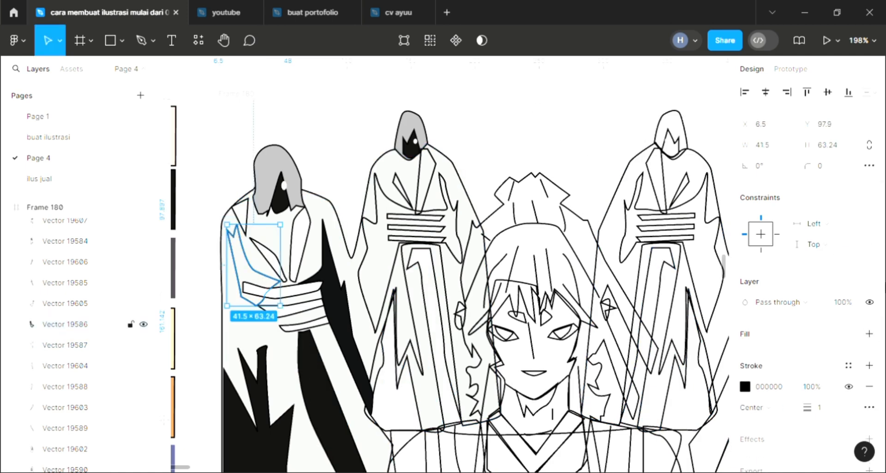
pyautogui.click(869, 334)
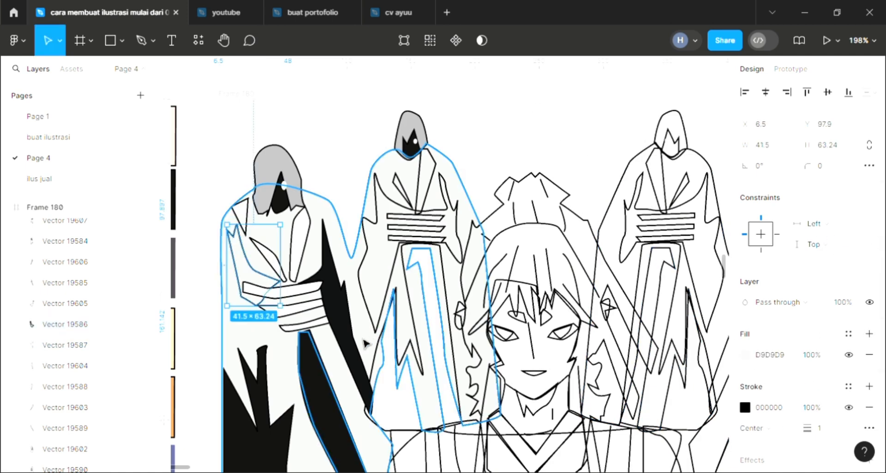
pyautogui.press('i')
pyautogui.click(667, 119)
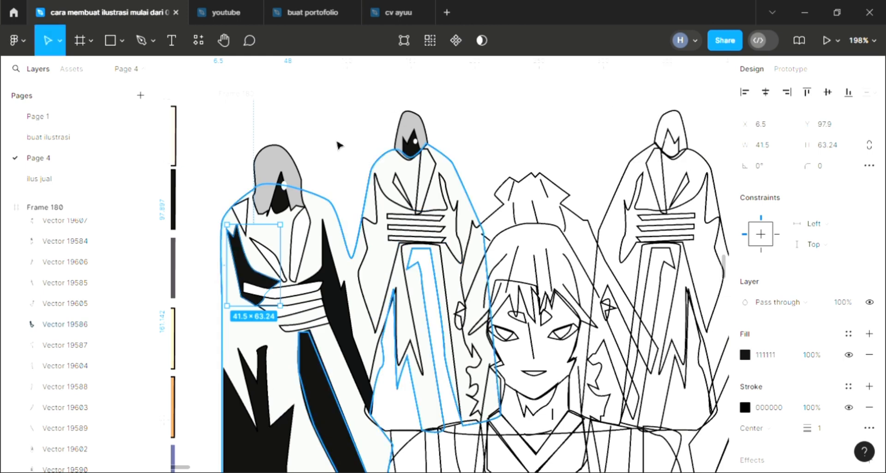
pyautogui.press('Escape')
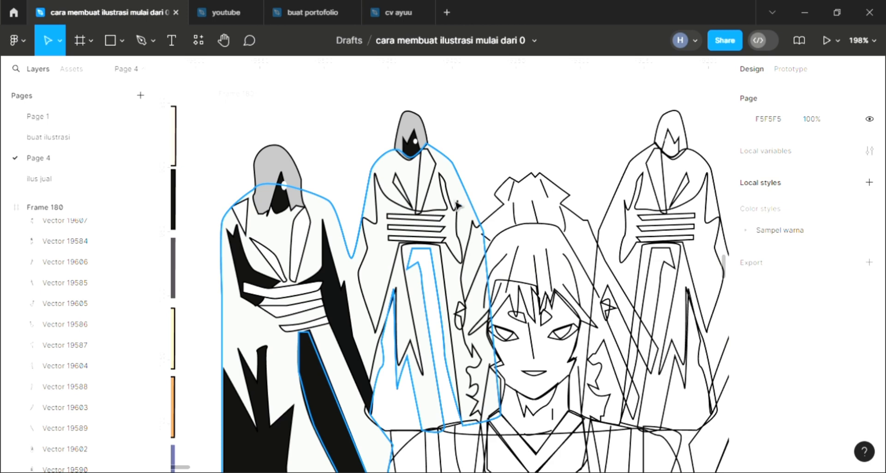
# Step: Fill the large robe shape shared by the two left-hand figures with the dark grey 4F4A51 sampled from the palette
pyautogui.click(348, 237)
pyautogui.scroll(-2, 351, 237)
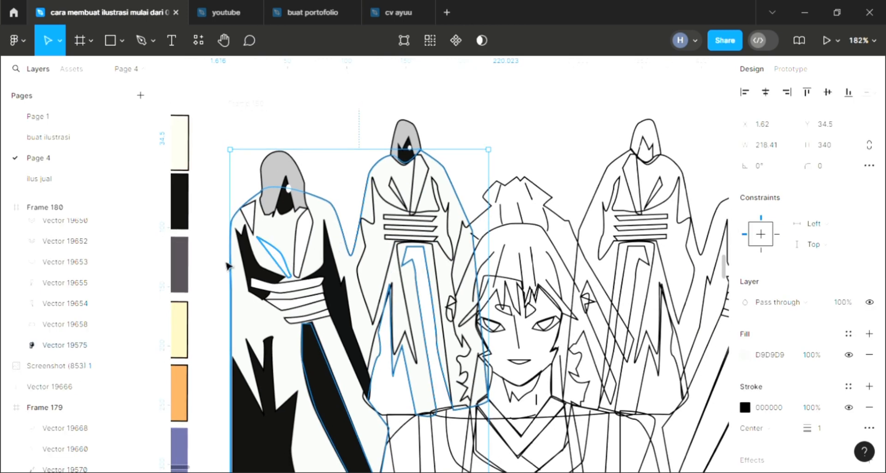
pyautogui.press('i')
pyautogui.click(182, 275)
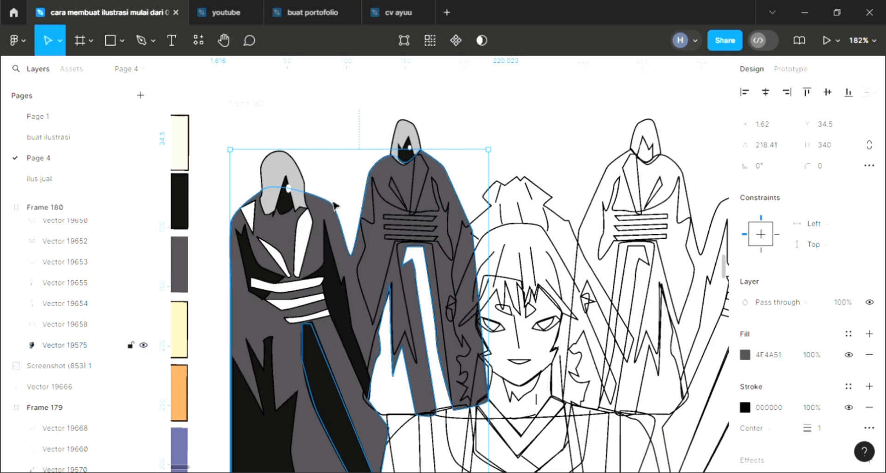
# Step: Recolour the hoods of both left-hand figures with the dark grey 4F4A51 sampled from the robe and deselect them
pyautogui.doubleClick(302, 184)
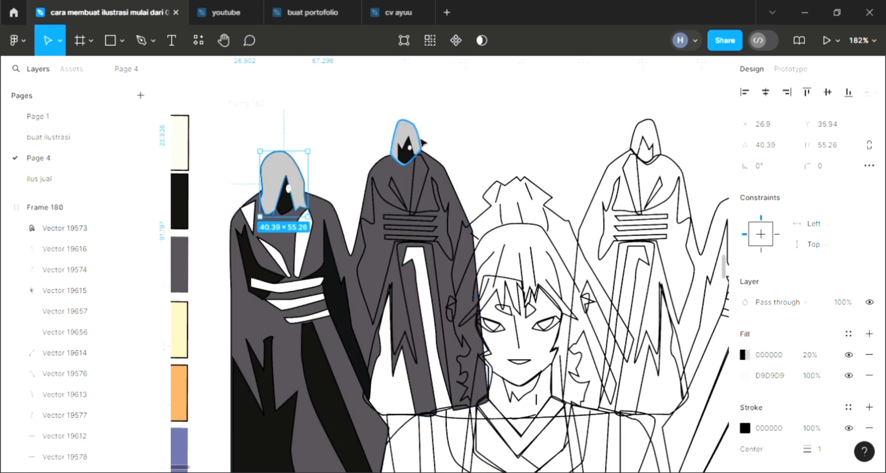
pyautogui.keyDown('shift'); pyautogui.click(420, 141); pyautogui.keyUp('shift')
pyautogui.press('i')
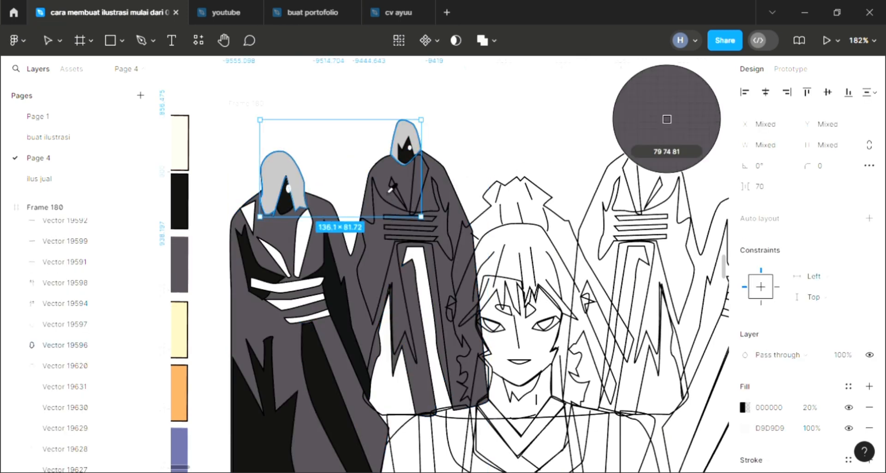
pyautogui.click(667, 119)
pyautogui.click(491, 154)
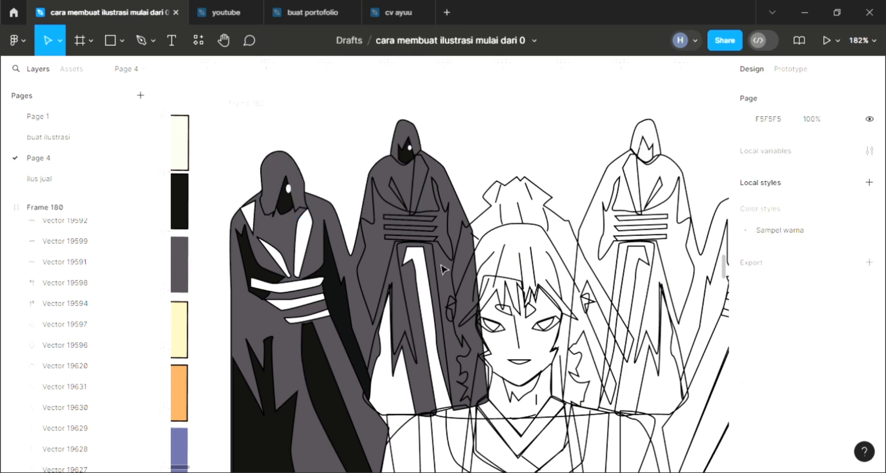
# Step: Fill the two lapel pieces on the second figure's chest with sampled white FFFFFF
pyautogui.hscroll(-5, 442, 270)
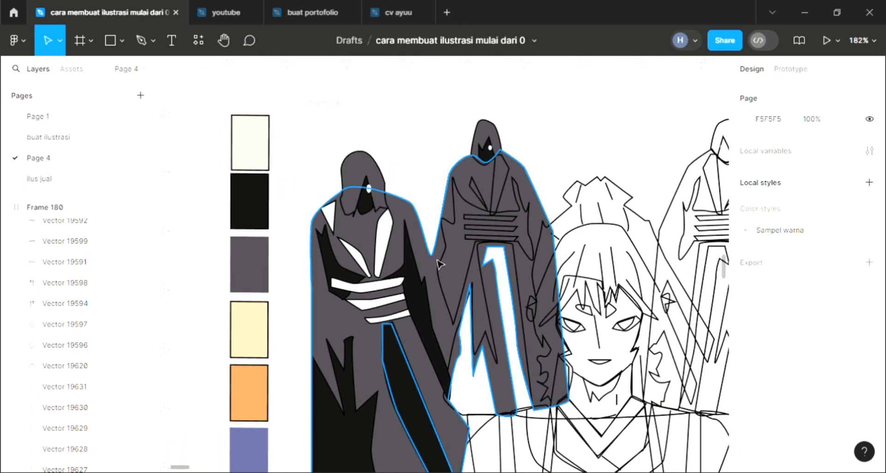
pyautogui.hscroll(5, 475, 232)
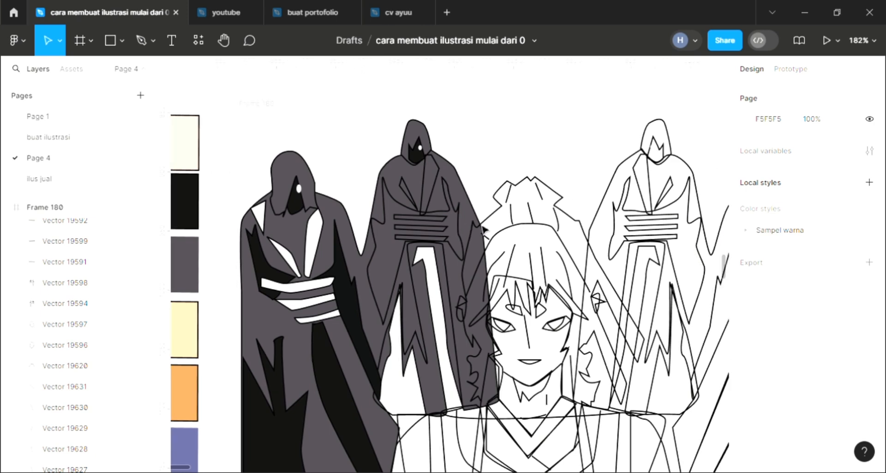
pyautogui.click(409, 212)
pyautogui.click(869, 334)
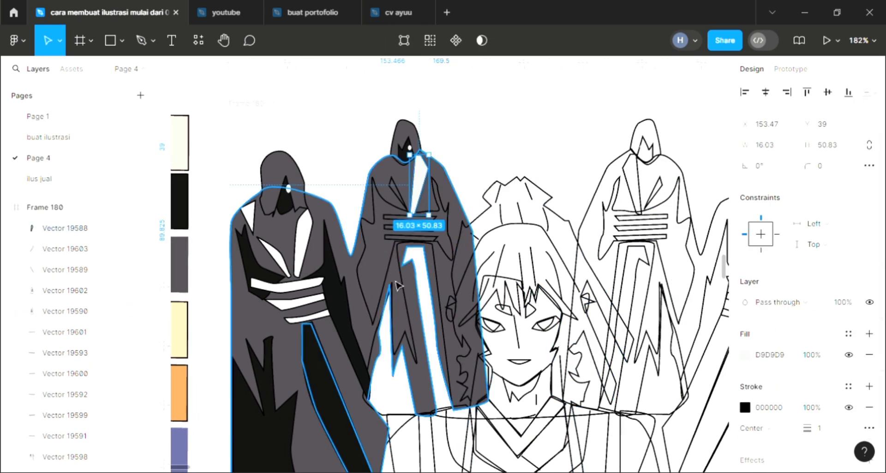
pyautogui.press('i')
pyautogui.click(656, 103)
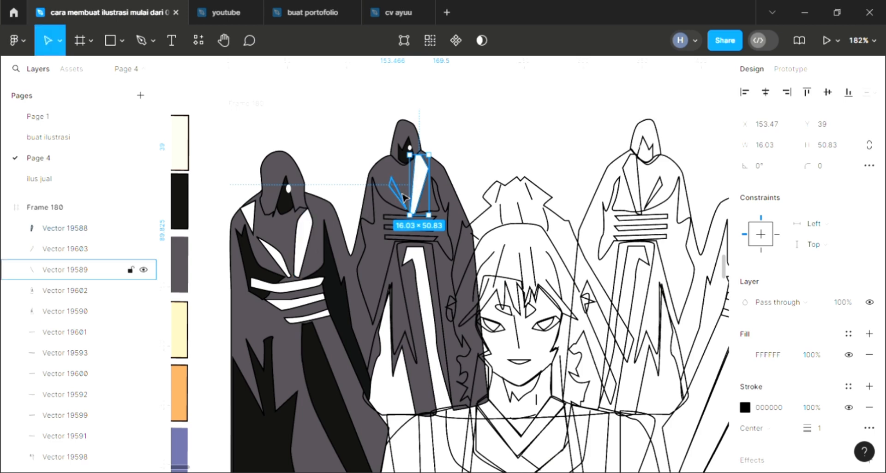
pyautogui.click(406, 206)
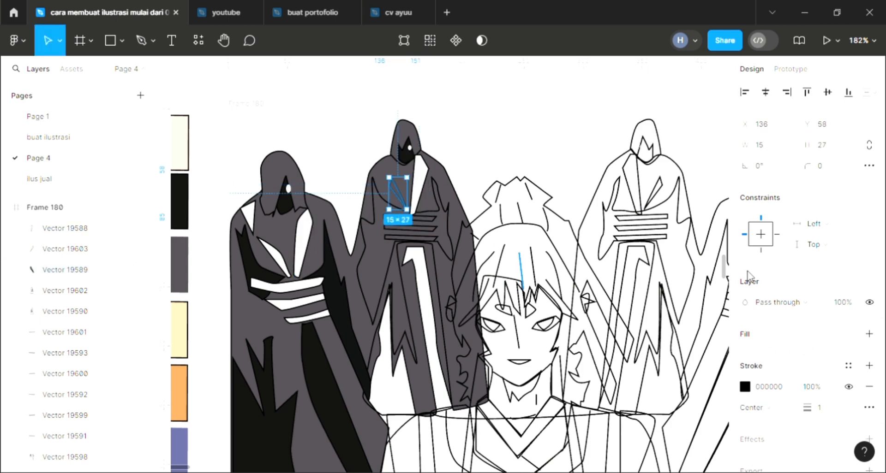
pyautogui.click(869, 333)
pyautogui.press('i')
pyautogui.click(666, 119)
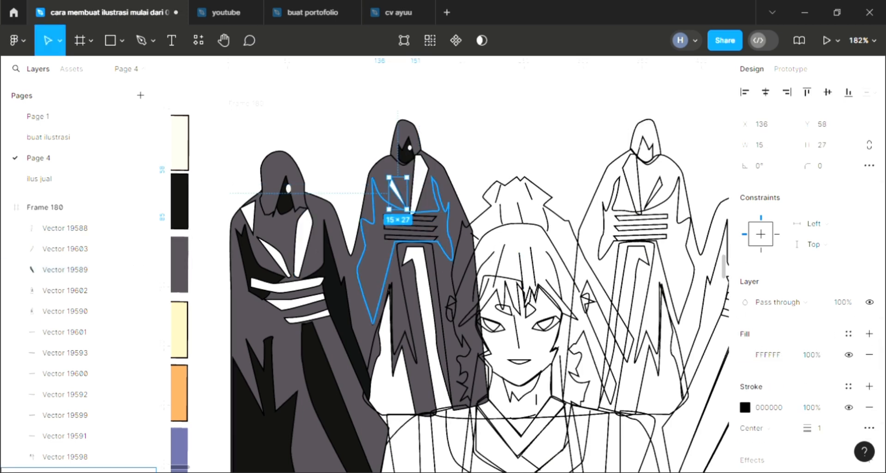
# Step: Fill the second figure's lower robe shadow with sampled near-black 111111, send it to the back and deselect it
pyautogui.click(417, 341)
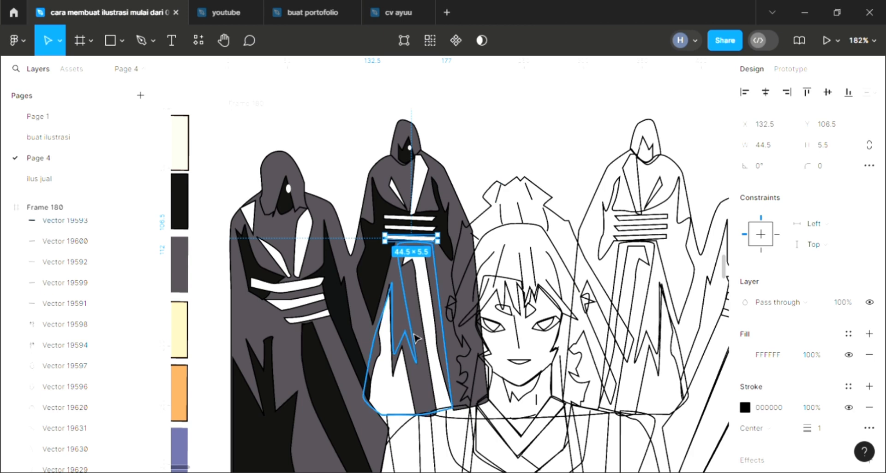
pyautogui.click(869, 334)
pyautogui.press('i')
pyautogui.click(317, 379)
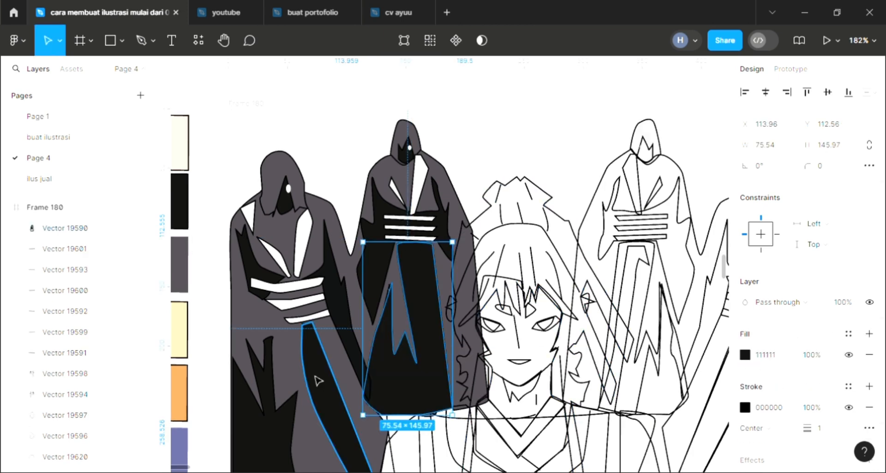
pyautogui.press('[')
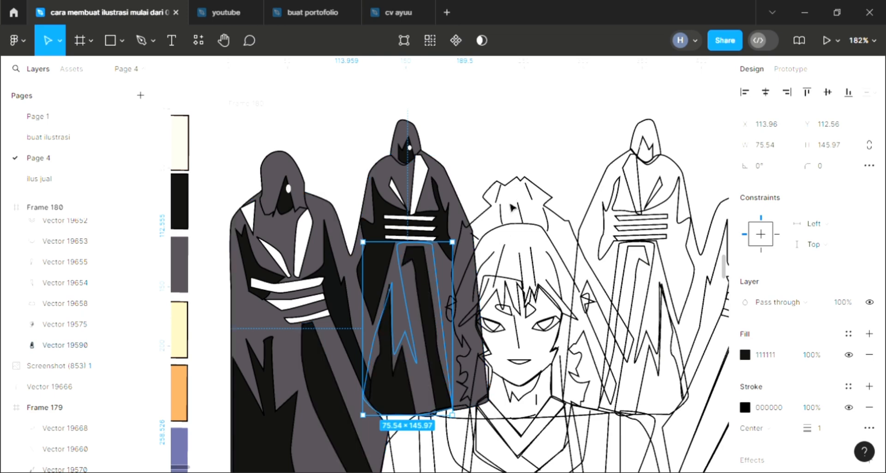
pyautogui.click(493, 257)
# Step: Fill the rightmost figure's hood with the dark grey sampled from the leftmost figure
pyautogui.hscroll(1, 602, 174)
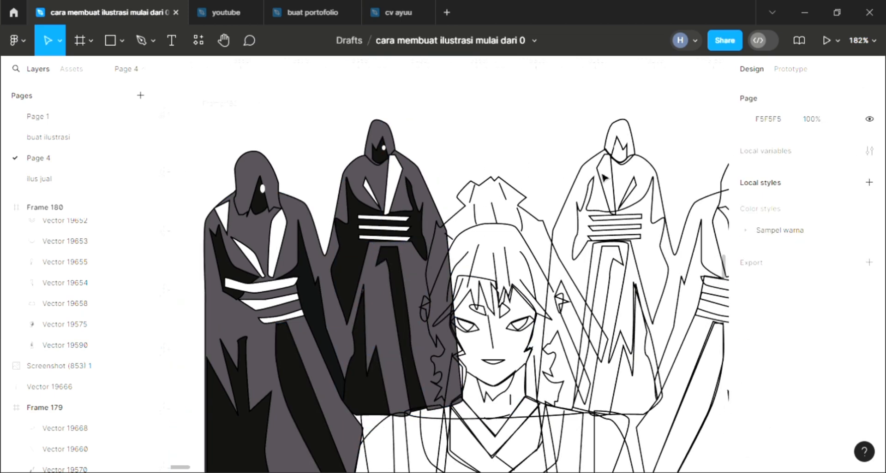
pyautogui.hscroll(3, 602, 174)
pyautogui.click(699, 178)
pyautogui.press('i')
pyautogui.click(200, 167)
# Step: Fill the face opening inside the rightmost figure's hood with near-black sampled from the second figure's robe shadow
pyautogui.click(670, 188)
pyautogui.press('i')
pyautogui.press('Escape')
pyautogui.click(676, 213)
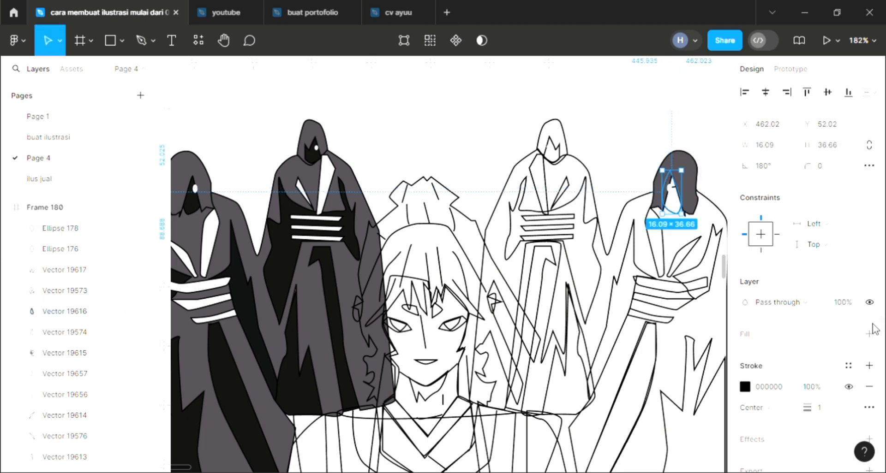
pyautogui.press('i')
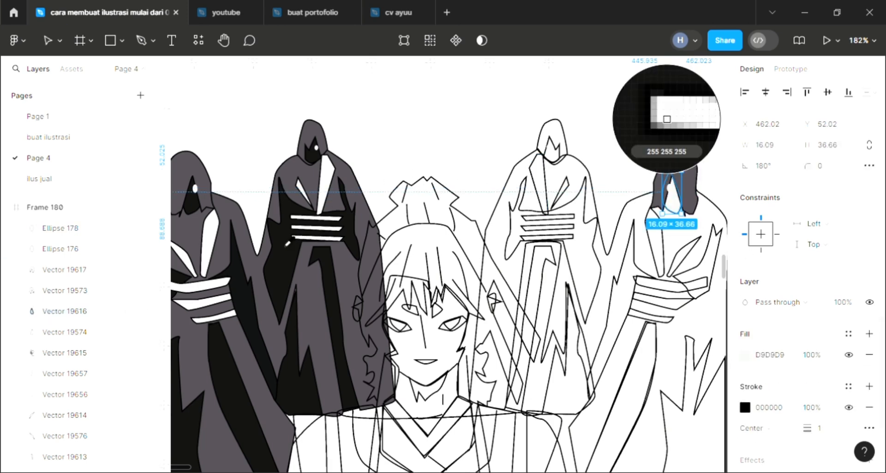
pyautogui.click(326, 223)
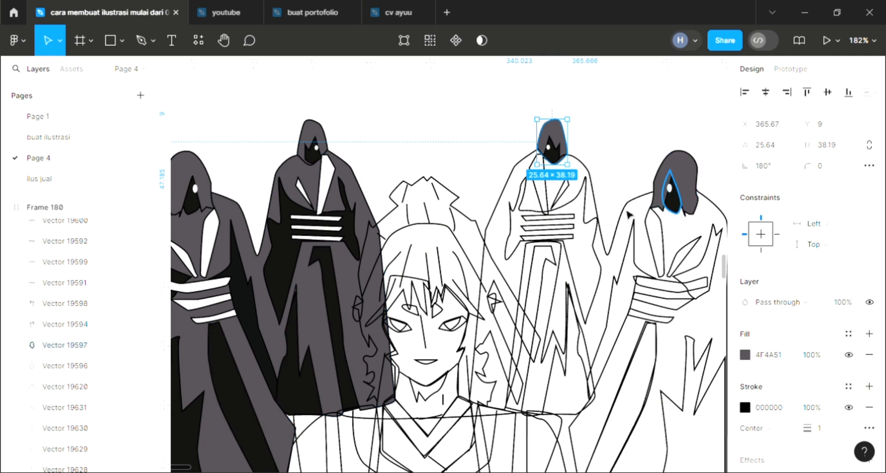
# Step: Fill the right-hand figures' joint robe with 4F4A51 behind the other shapes, and the rightmost figure's outer sleeve shadow with sampled 111111
pyautogui.click(670, 224)
pyautogui.click(869, 334)
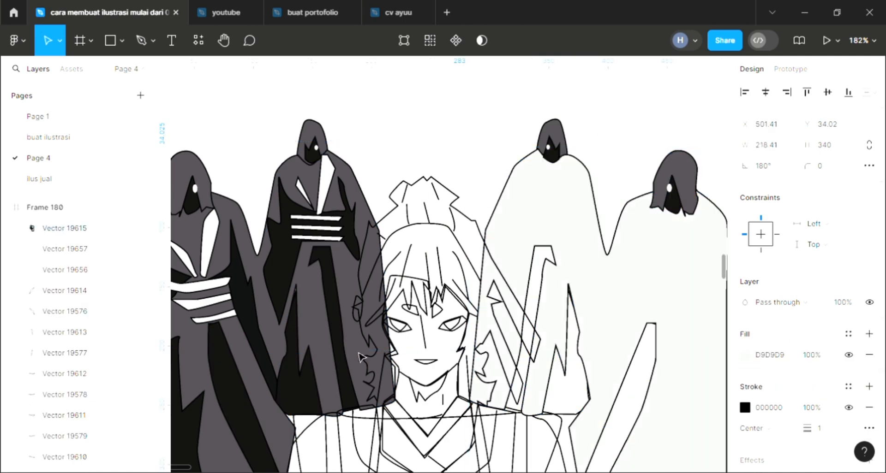
pyautogui.press('[')
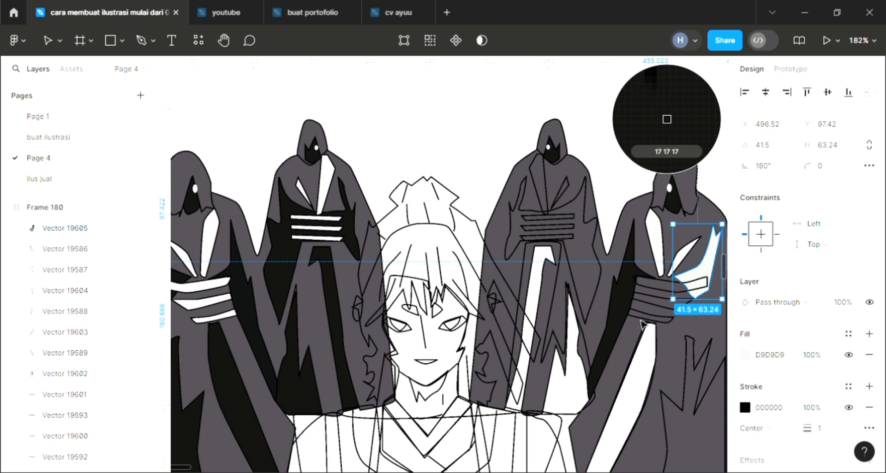
pyautogui.click(642, 325)
# Step: Fill the rightmost figure's lowest and uppermost sash strips with sampled white
pyautogui.click(649, 316)
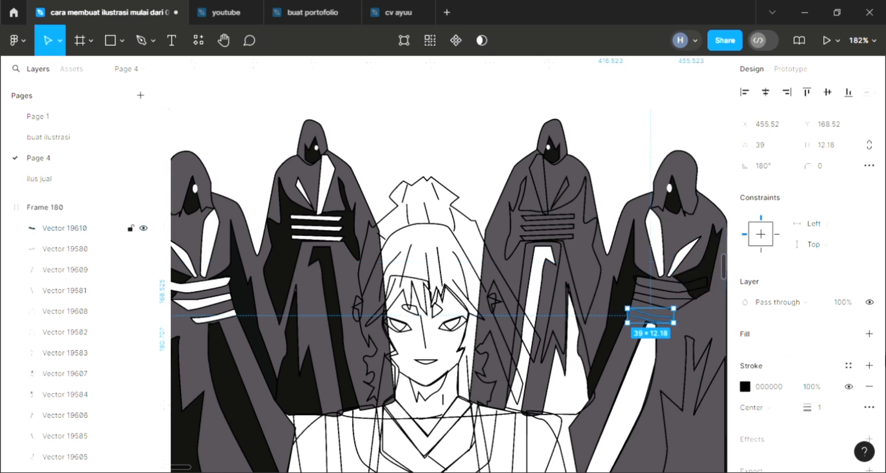
pyautogui.click(869, 335)
pyautogui.press('i')
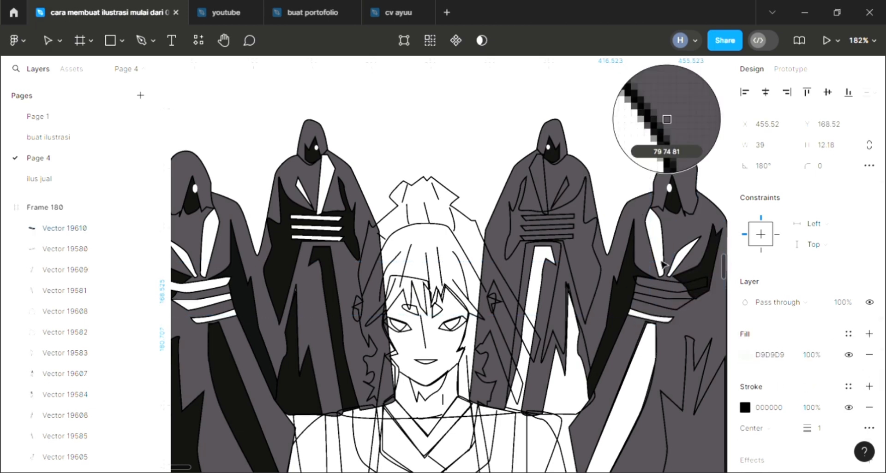
pyautogui.click(658, 252)
pyautogui.click(688, 296)
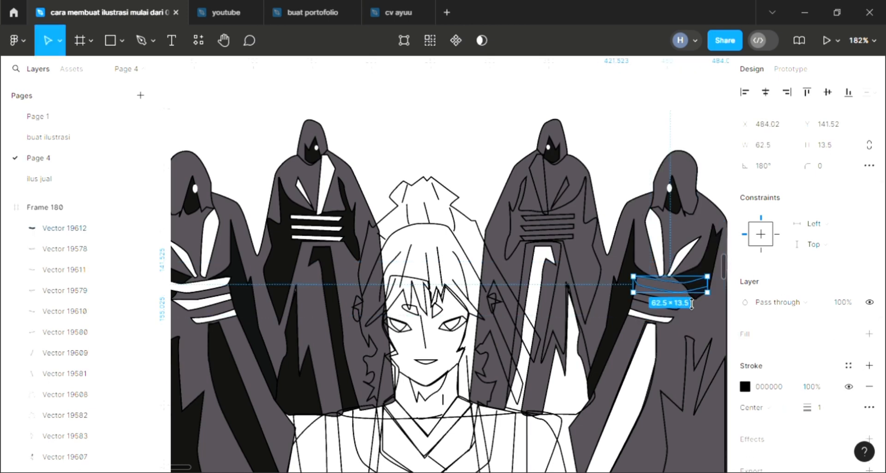
pyautogui.click(869, 334)
pyautogui.press('i')
pyautogui.click(666, 120)
# Step: Fill the jagged shadow on the rightmost figure's lower robe with sampled near-black 111111
pyautogui.click(712, 393)
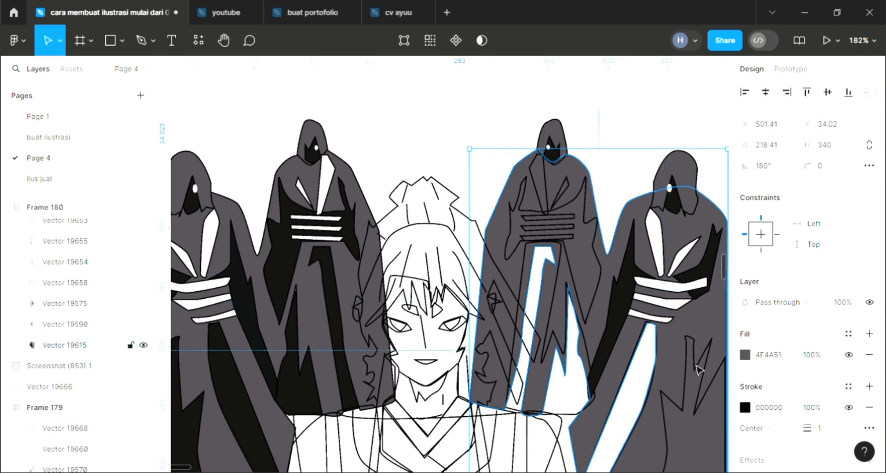
pyautogui.click(699, 372)
pyautogui.click(869, 334)
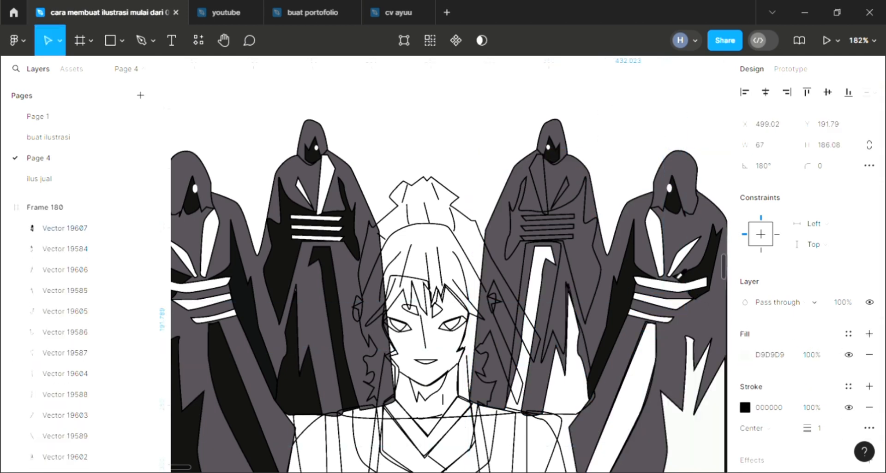
pyautogui.press('i')
pyautogui.click(666, 119)
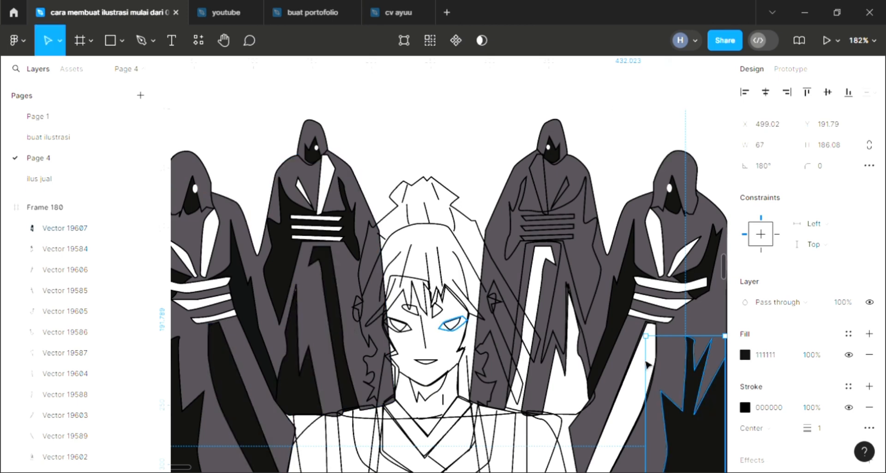
# Step: Fill the torso and sleeve shadow of the third figure from the left with sampled near-black
pyautogui.click(596, 259)
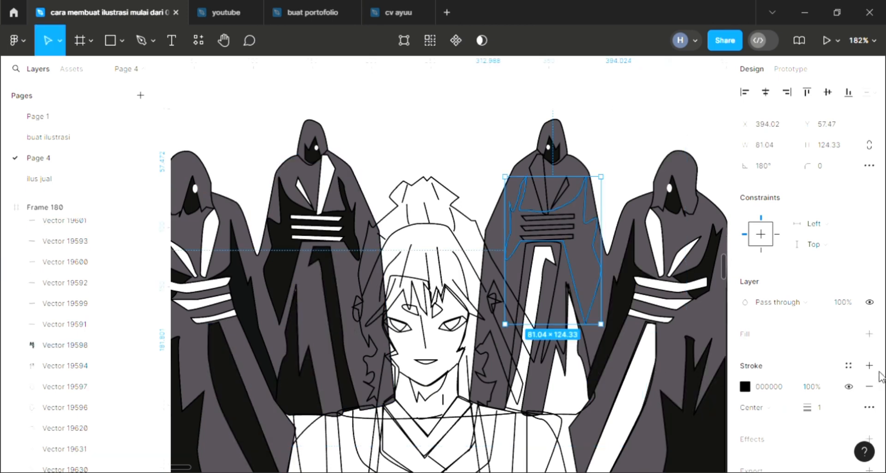
pyautogui.click(869, 334)
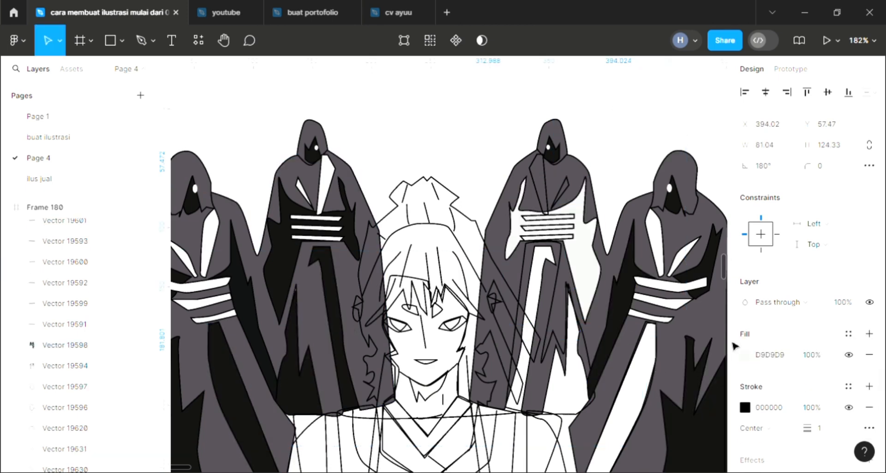
pyautogui.click(716, 425)
pyautogui.click(601, 273)
pyautogui.press('i')
pyautogui.click(665, 119)
# Step: Add light fills to the two lapel pieces on the third figure's chest
pyautogui.click(567, 203)
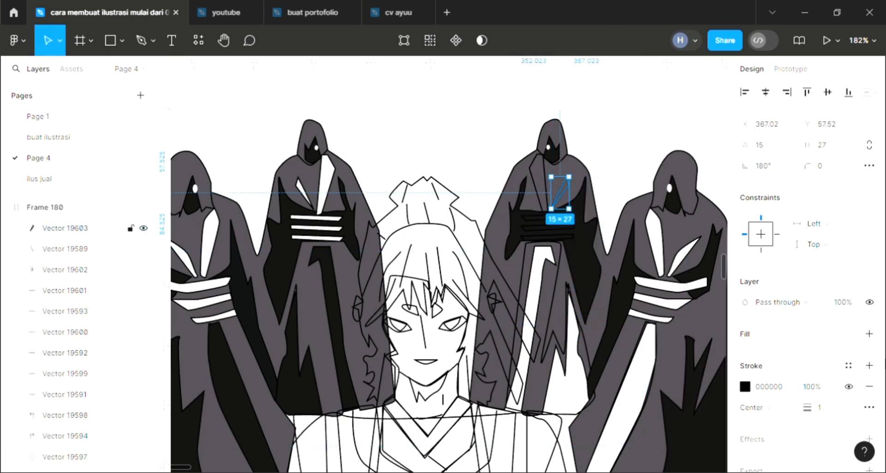
pyautogui.click(869, 334)
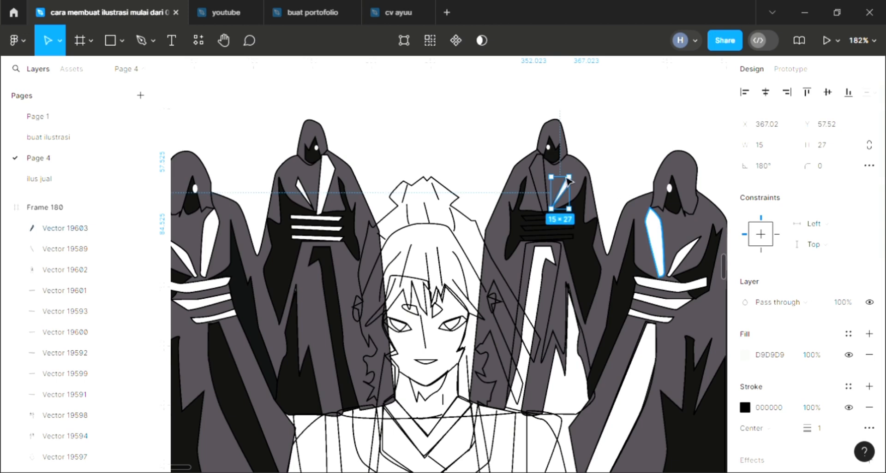
pyautogui.click(539, 179)
pyautogui.click(538, 181)
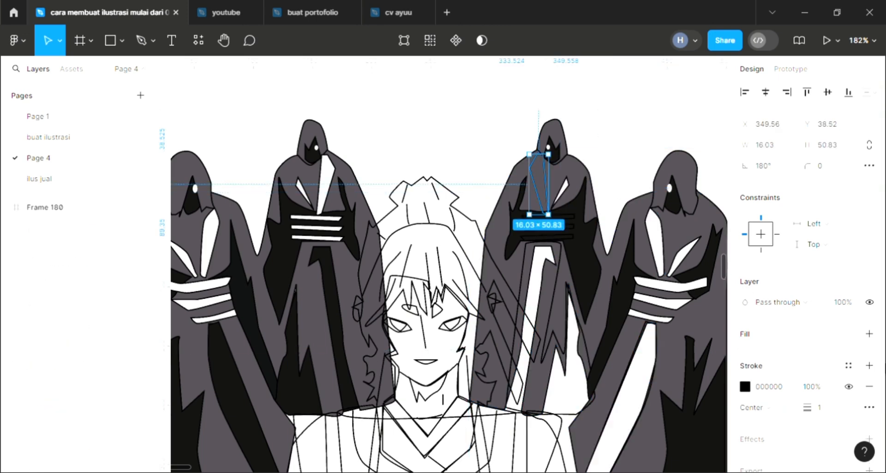
pyautogui.click(870, 334)
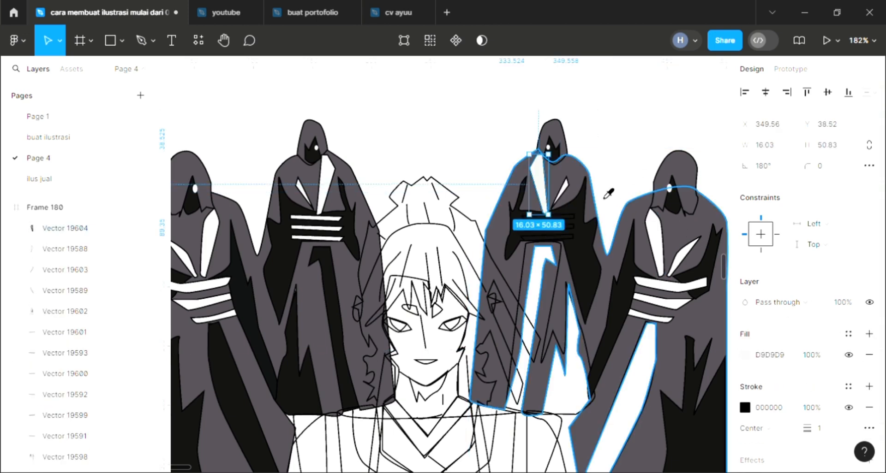
# Step: Add light fills to the lowest and middle sash strips of the third figure
pyautogui.click(546, 238)
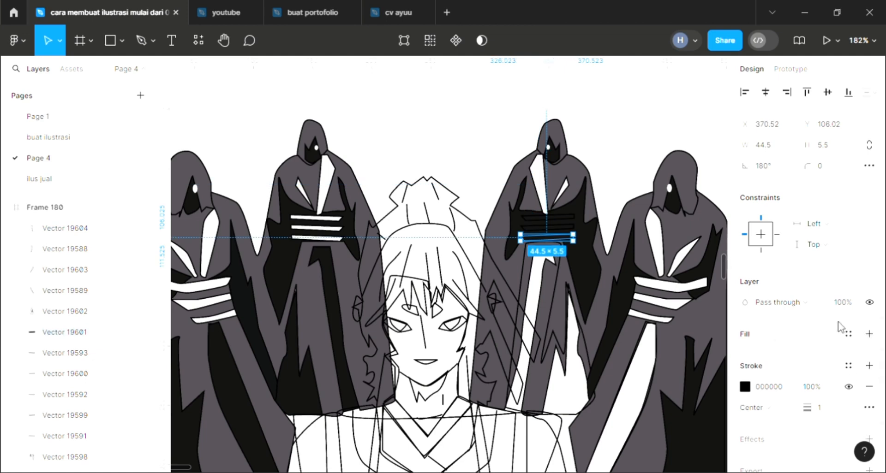
pyautogui.click(869, 334)
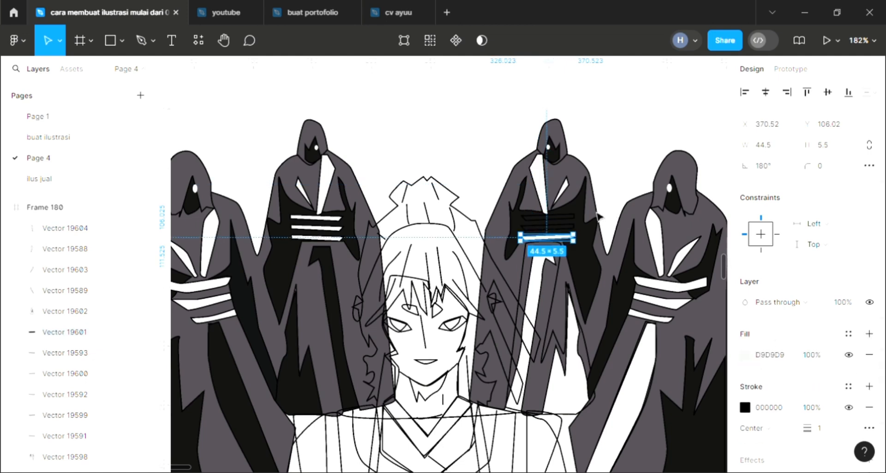
pyautogui.click(563, 227)
pyautogui.click(870, 334)
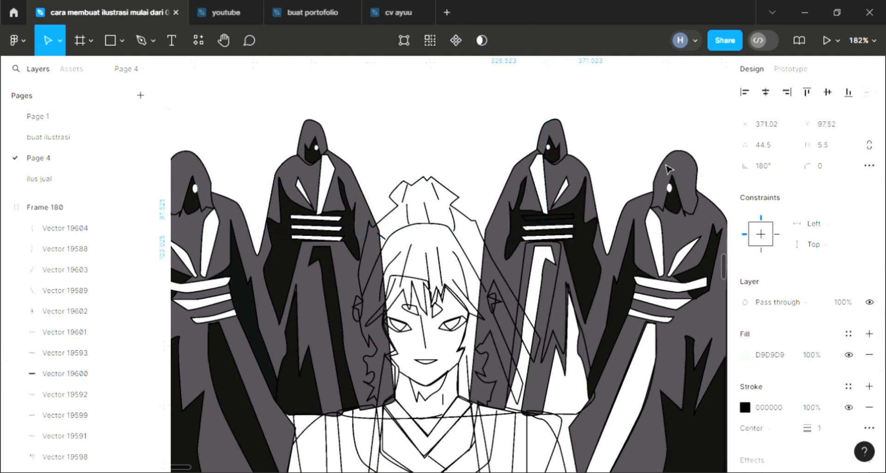
# Step: Fill the uppermost sash strip of the third figure from the left with a light colour
pyautogui.click(568, 217)
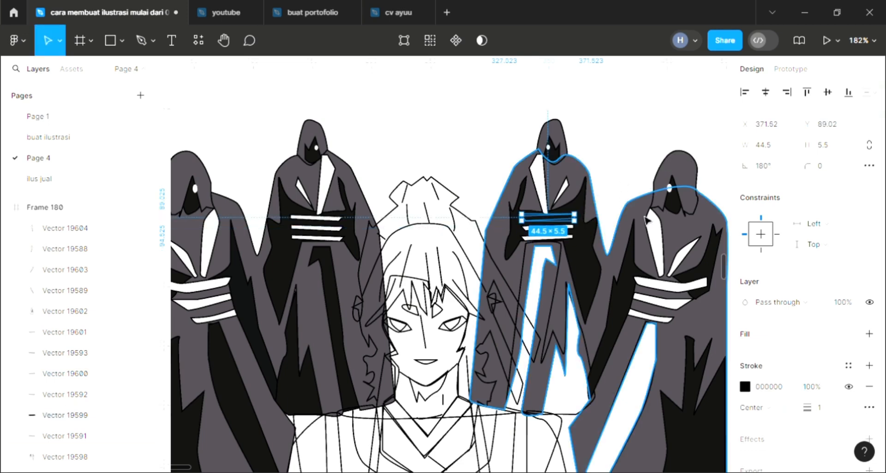
pyautogui.press('i')
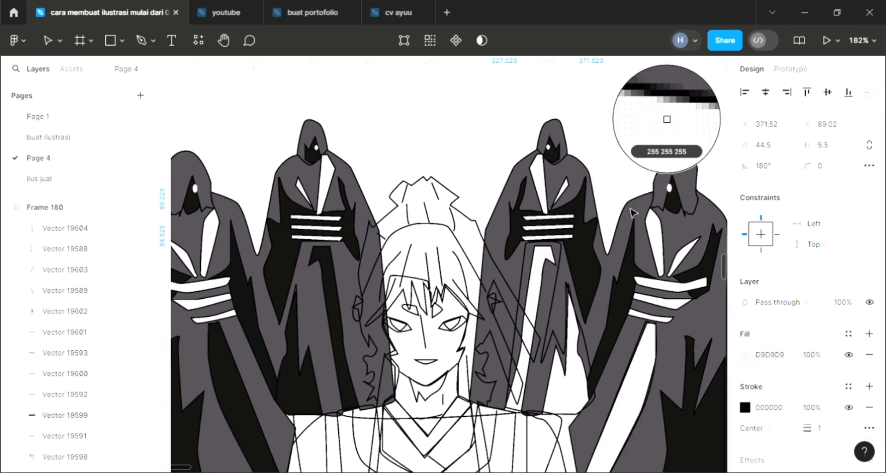
pyautogui.click(609, 178)
pyautogui.press('Escape')
# Step: Fill the third figure's lower robe shadow with sampled near-black 111111 and send it to the back
pyautogui.click(593, 359)
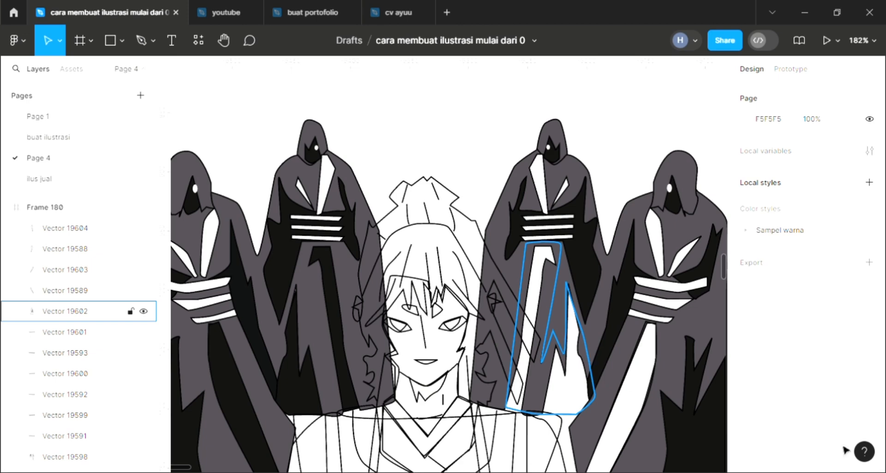
pyautogui.click(869, 334)
pyautogui.press('i')
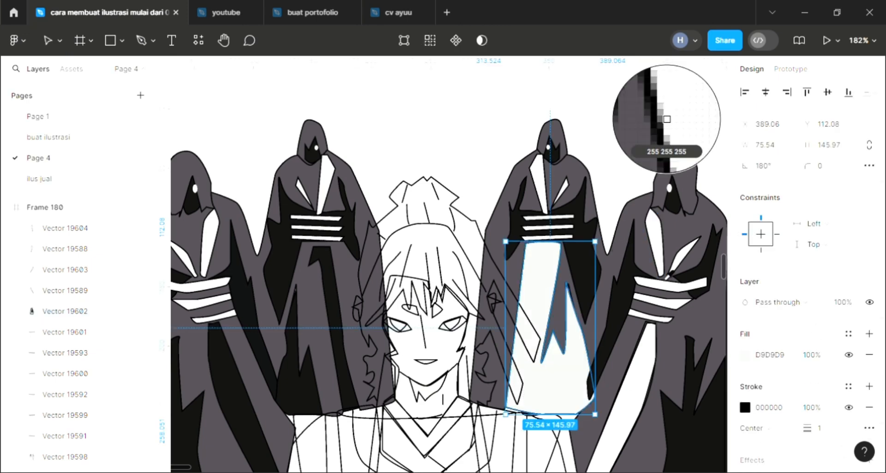
pyautogui.click(702, 282)
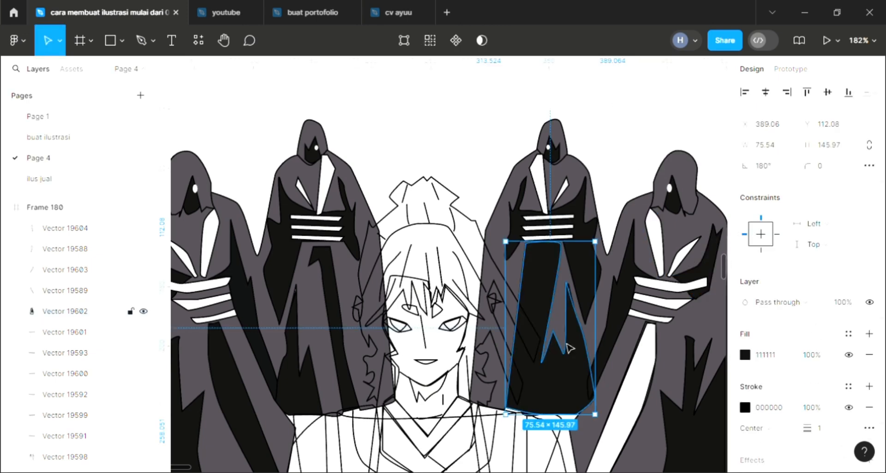
pyautogui.hotkey('ctrl', 'shift', '[')
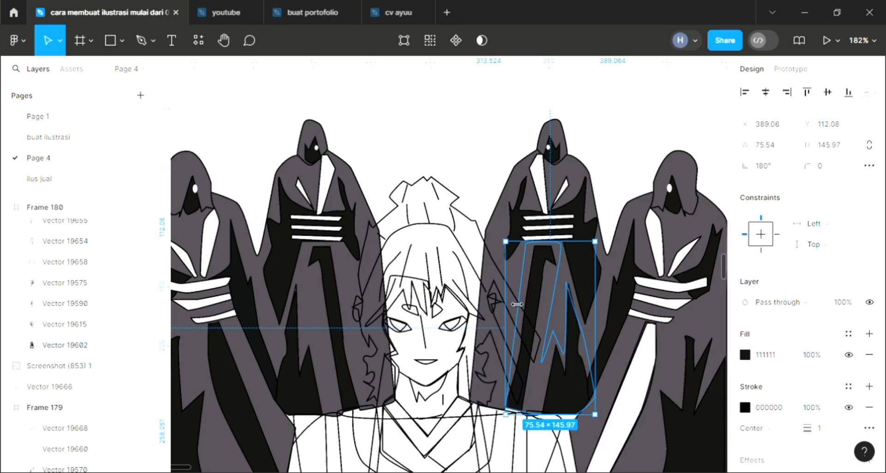
pyautogui.click(460, 159)
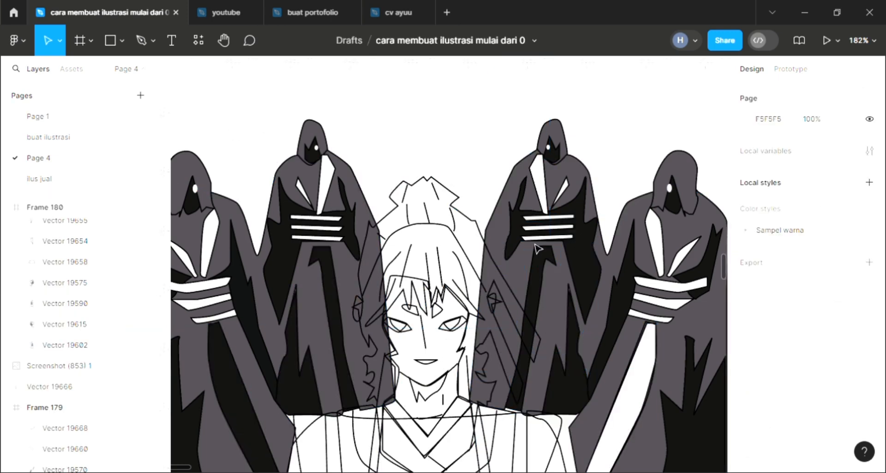
# Step: Fill the central character's hair shape with the orange E59F59 sampled from the palette
pyautogui.click(491, 263)
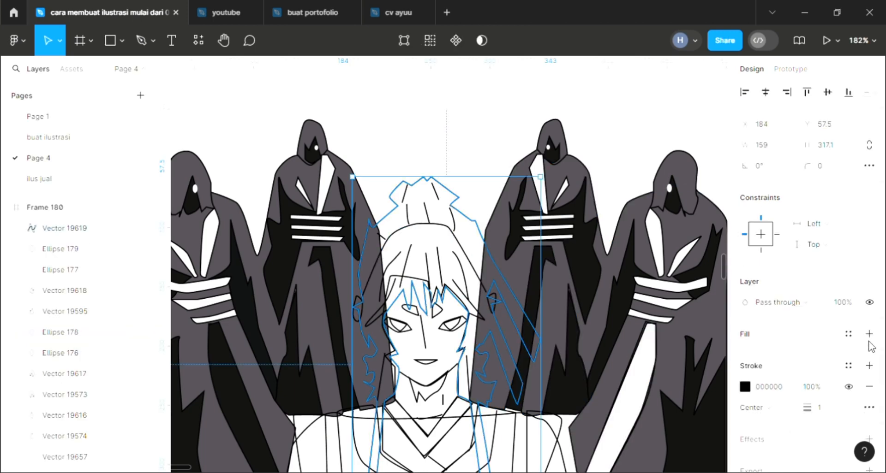
pyautogui.click(862, 335)
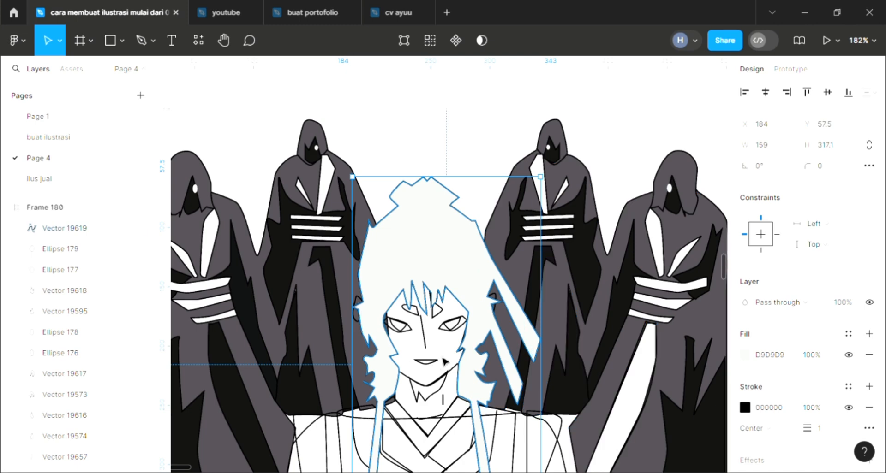
pyautogui.hscroll(-1, 448, 361)
pyautogui.scroll(-2, 447, 362)
pyautogui.press('i')
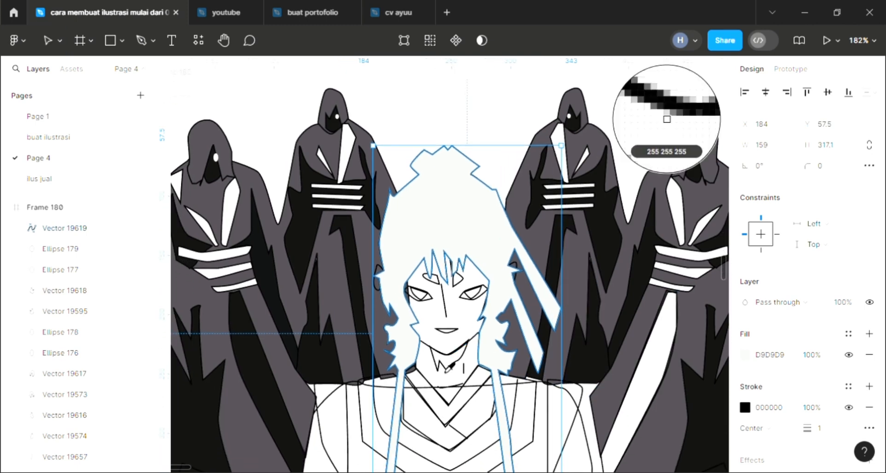
pyautogui.scroll(-1, 448, 362)
pyautogui.scroll(-2, 447, 361)
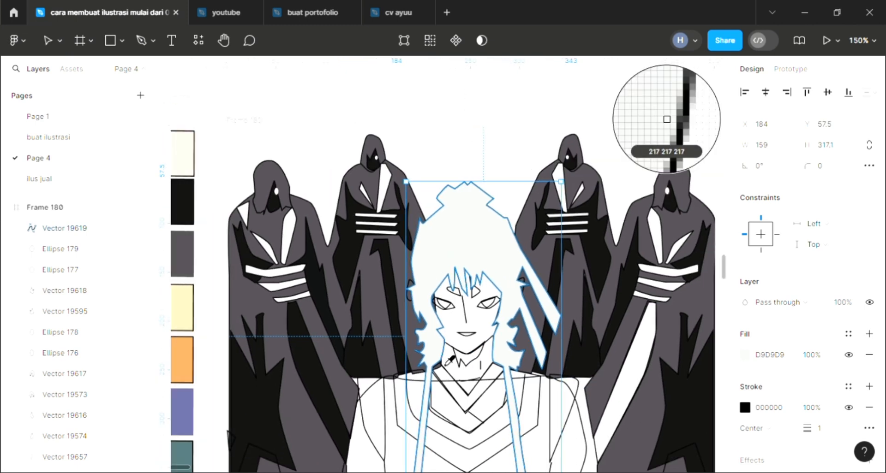
pyautogui.hscroll(-2, 253, 324)
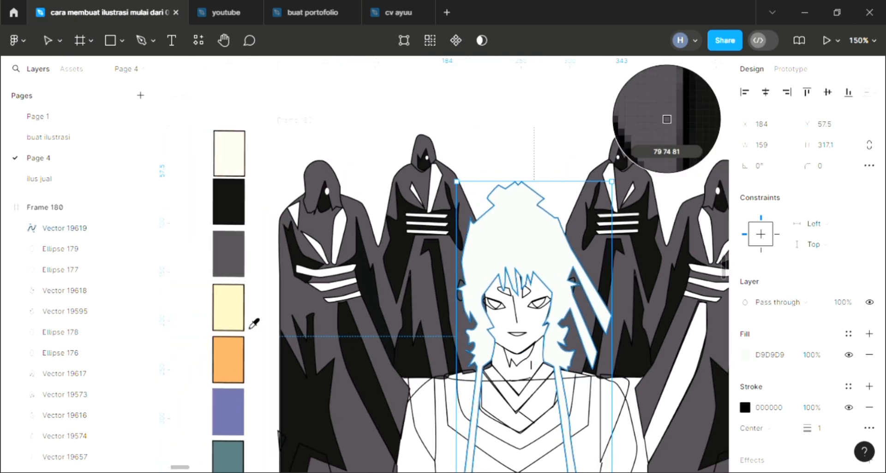
pyautogui.click(228, 373)
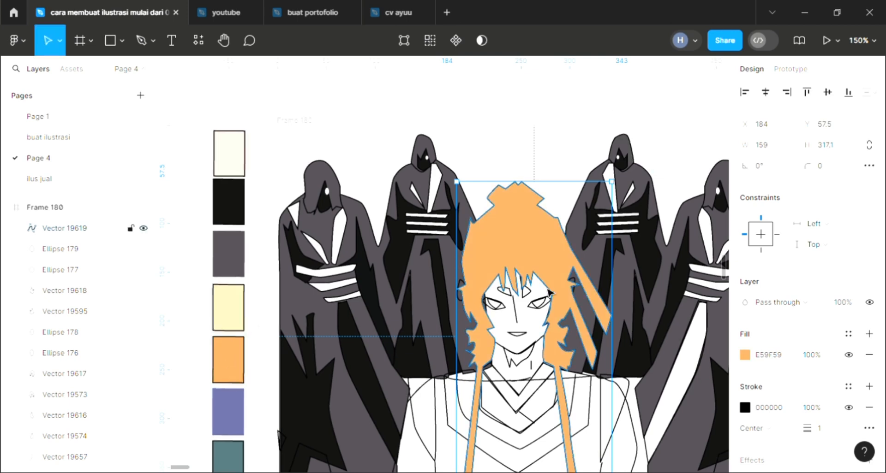
# Step: Recolour the hair with the sampled pale yellow swatch and deepen the shade to FFD19D
pyautogui.press('i')
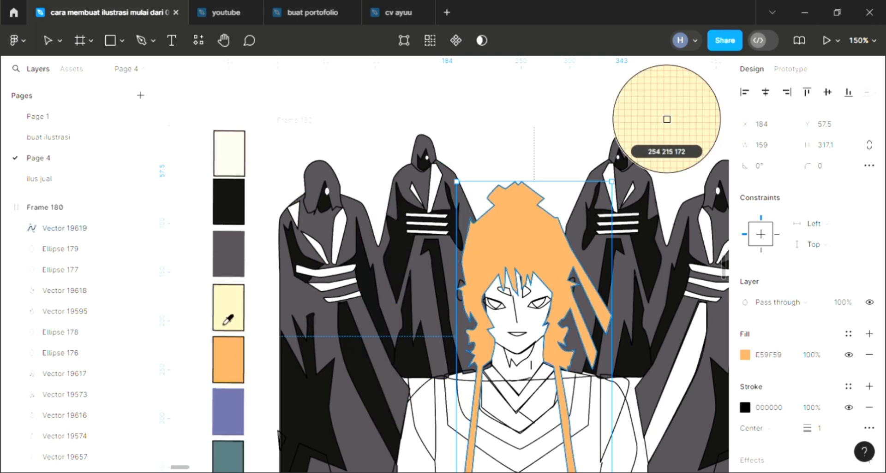
pyautogui.click(228, 317)
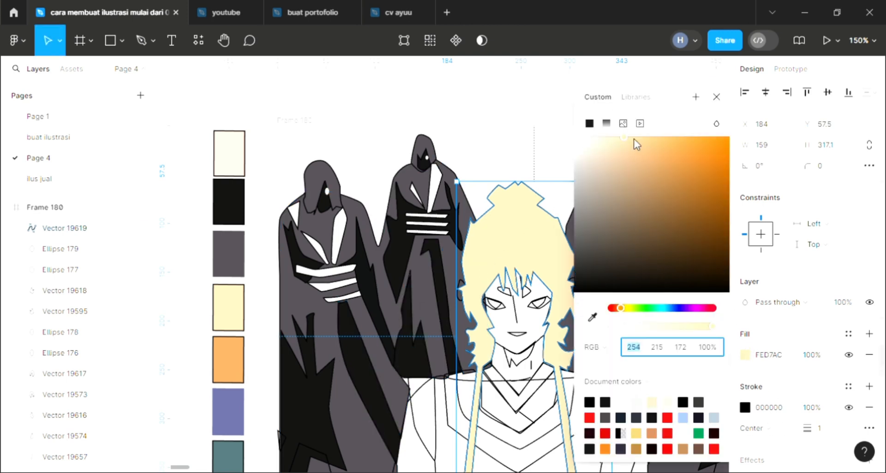
pyautogui.click(634, 138)
pyautogui.click(717, 97)
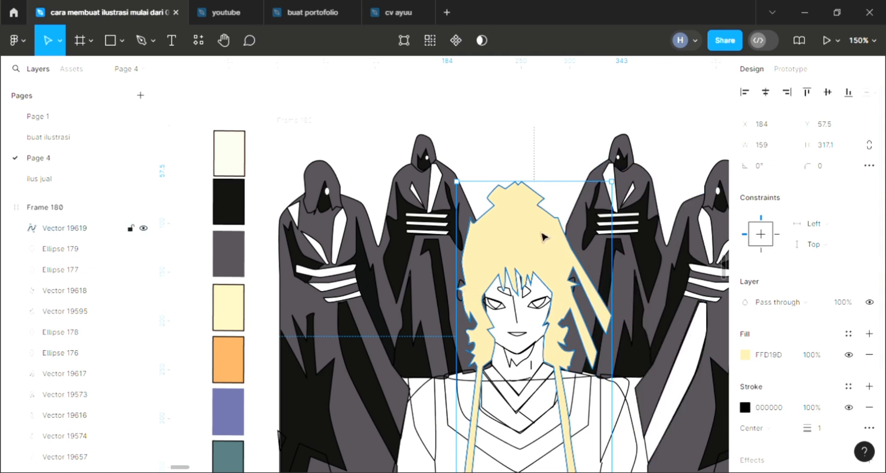
# Step: Send the hair shape to the back and place the grey robe shape of the two left figures behind it
pyautogui.press('[')
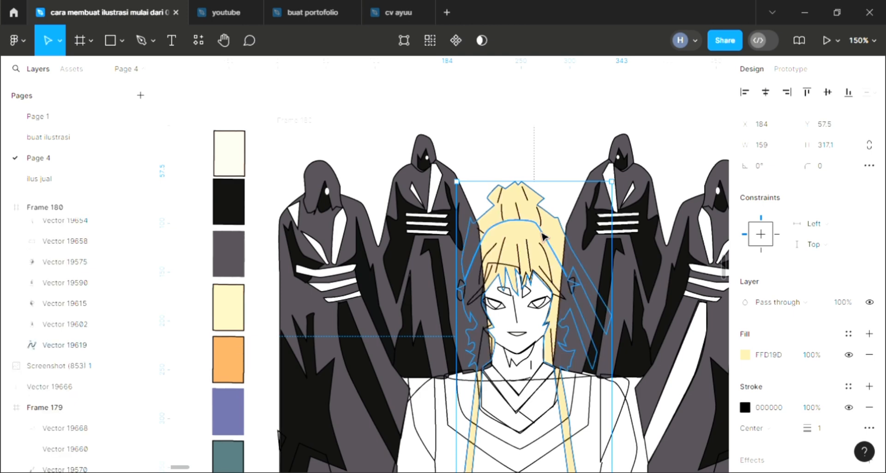
pyautogui.click(454, 273)
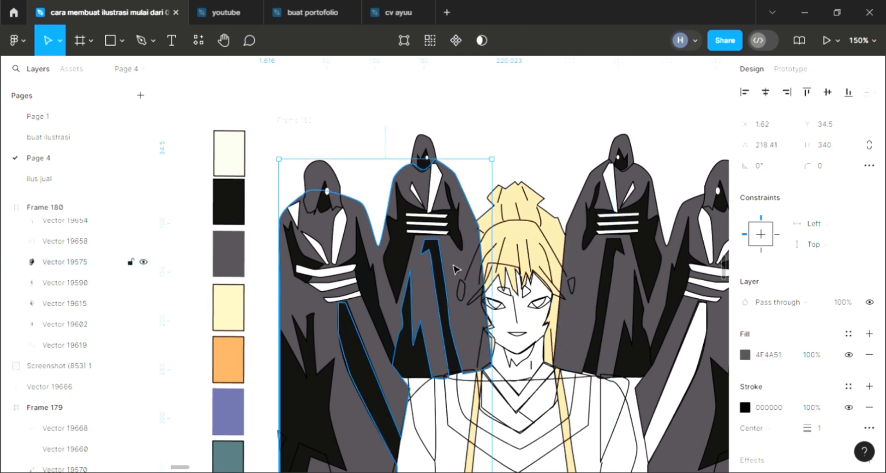
pyautogui.press('[')
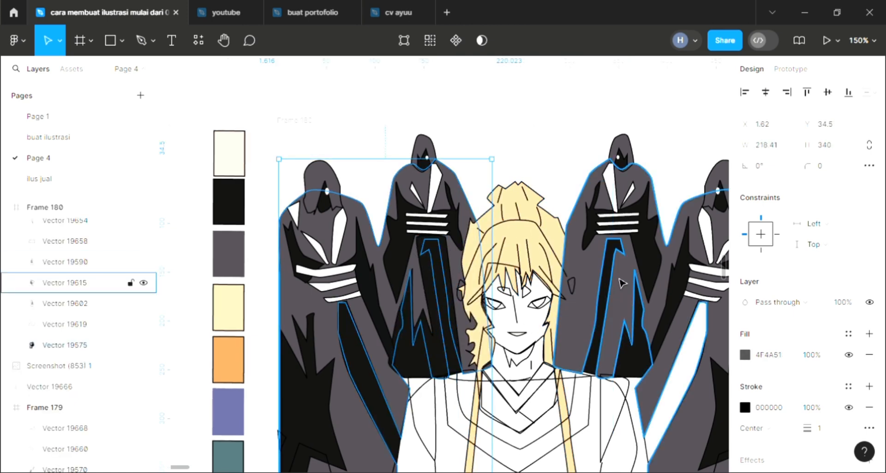
# Step: Fill the central character's unfilled ear on the right side of the head with sampled skin tone F1D2C2
pyautogui.click(572, 287)
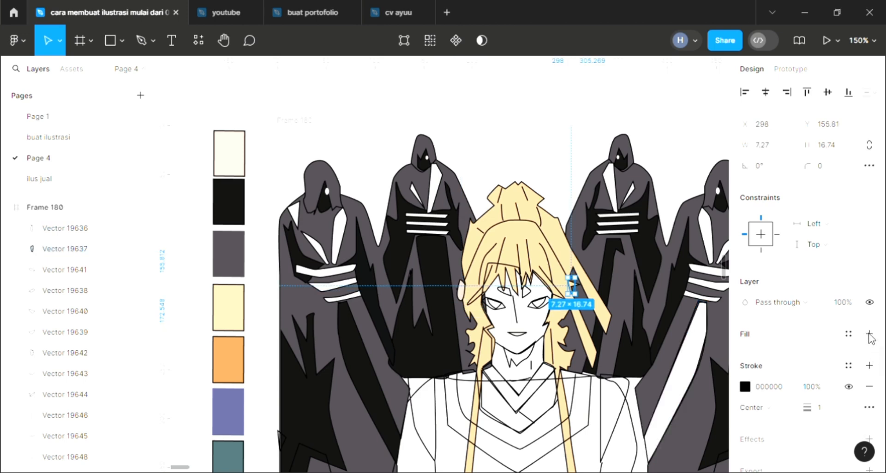
pyautogui.click(870, 335)
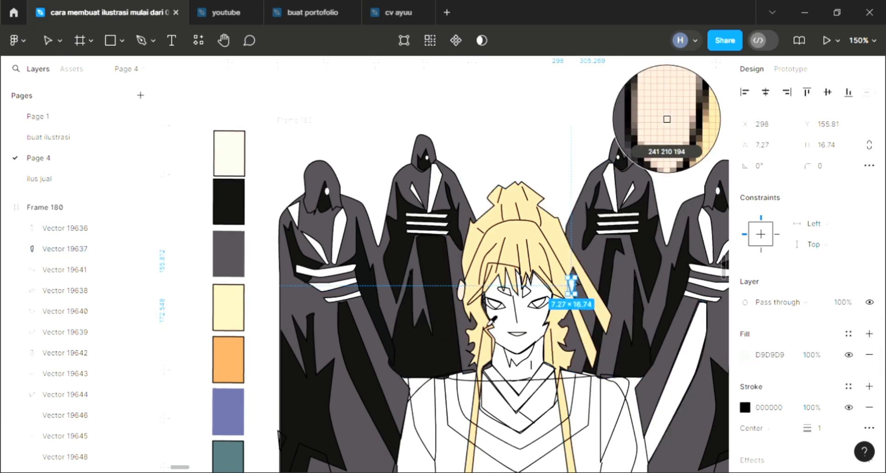
pyautogui.click(666, 119)
pyautogui.scroll(5, 536, 311)
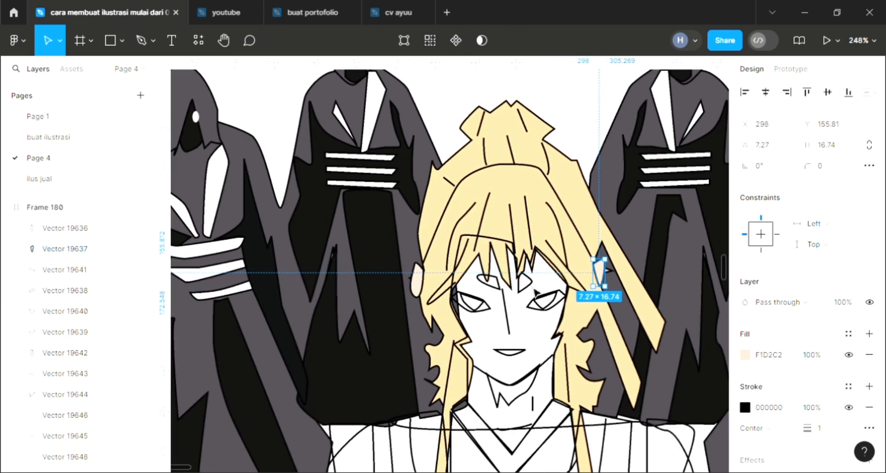
# Step: Fill both of the central character's eyebrows with the sampled hair colour FFD09D
pyautogui.click(530, 283)
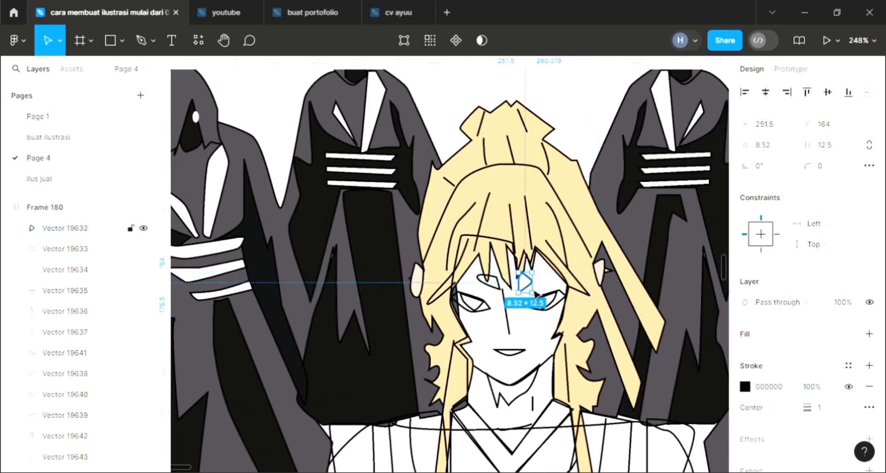
pyautogui.click(869, 335)
pyautogui.press('i')
pyautogui.click(536, 240)
pyautogui.click(504, 297)
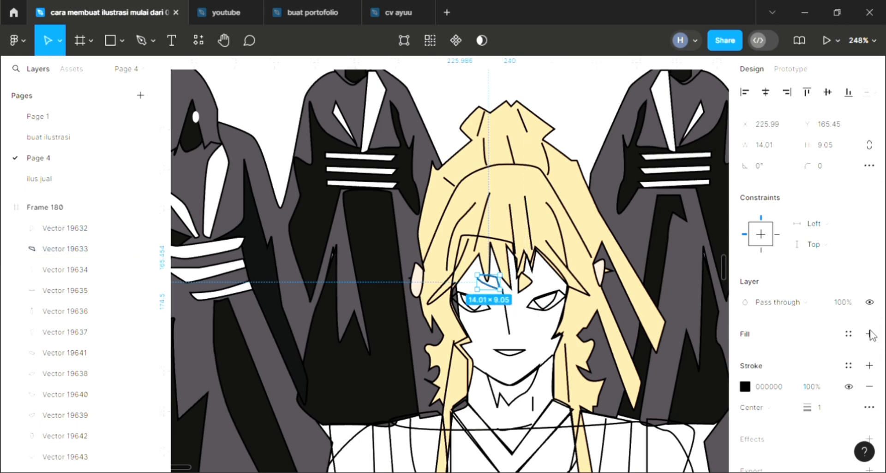
pyautogui.click(870, 334)
pyautogui.press('i')
pyautogui.click(583, 270)
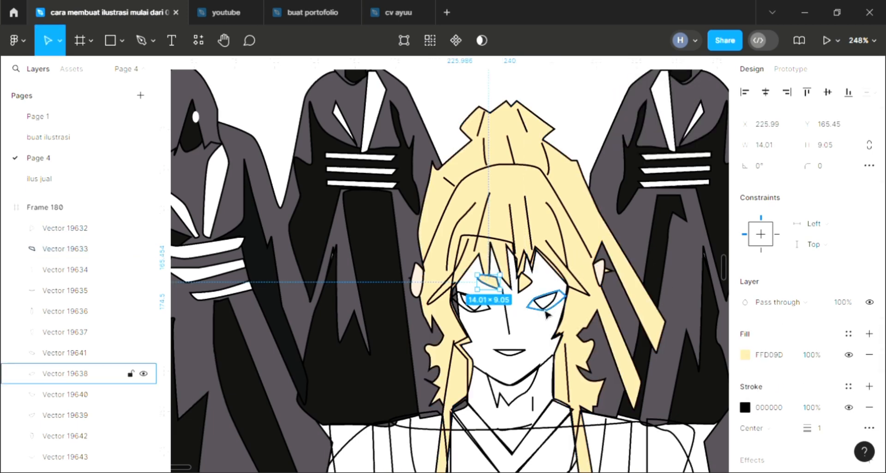
# Step: Fill both of the central character's irises with the hair colour FFD09D
pyautogui.click(551, 300)
pyautogui.click(870, 334)
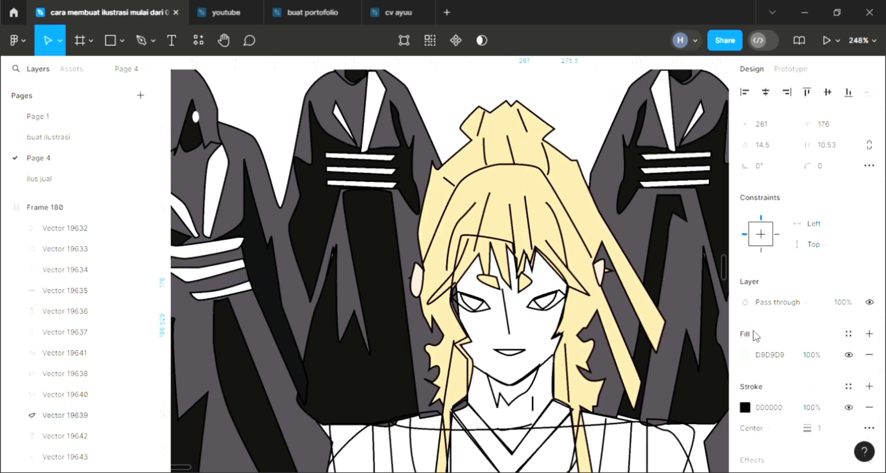
pyautogui.press('i')
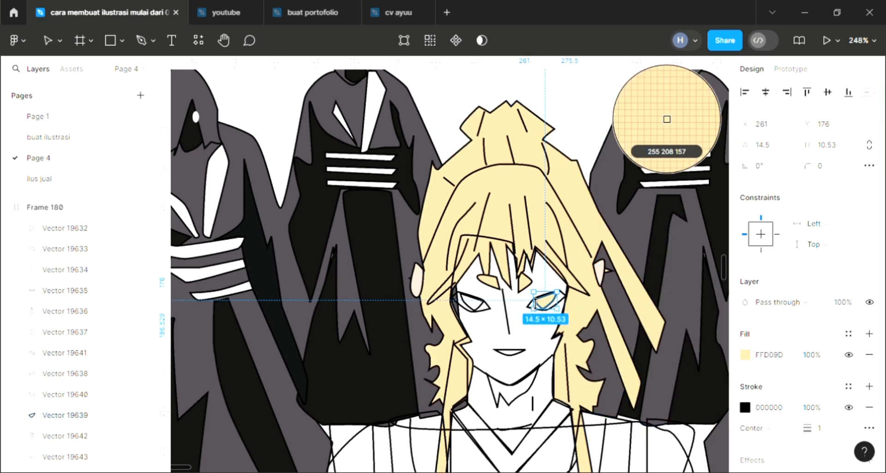
pyautogui.click(582, 275)
pyautogui.click(482, 312)
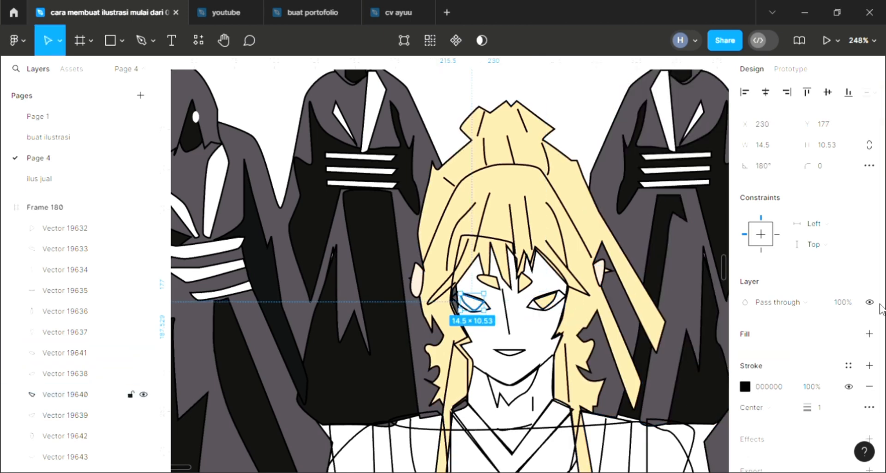
pyautogui.hotkey('ctrl', 'alt', 'v')
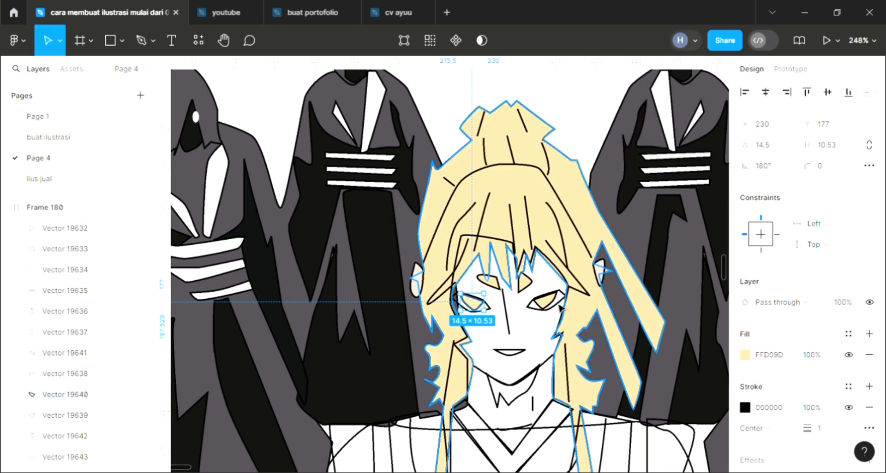
# Step: Fill the outer shape of the central character's right-hand eye with sampled white
pyautogui.click(569, 318)
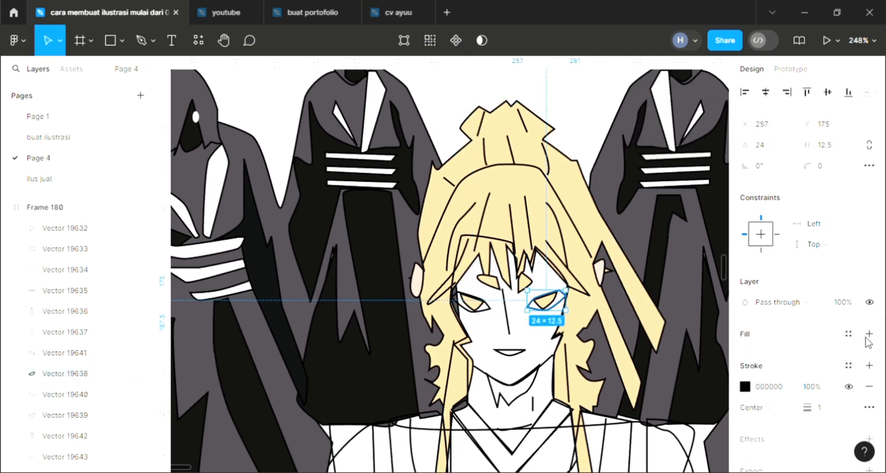
pyautogui.click(869, 334)
pyautogui.press('i')
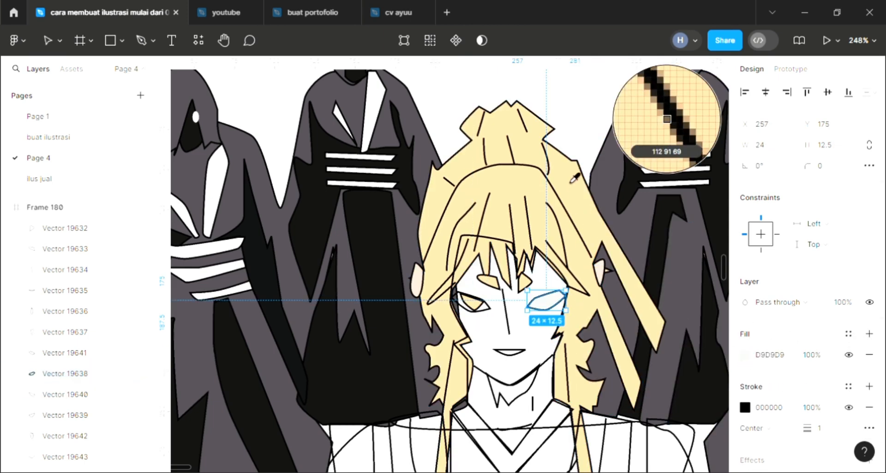
pyautogui.click(576, 149)
# Step: Fill the central character's large upper robe shape with the sampled pale yellow FFD09D
pyautogui.scroll(-3, 554, 134)
pyautogui.click(665, 445)
pyautogui.click(664, 444)
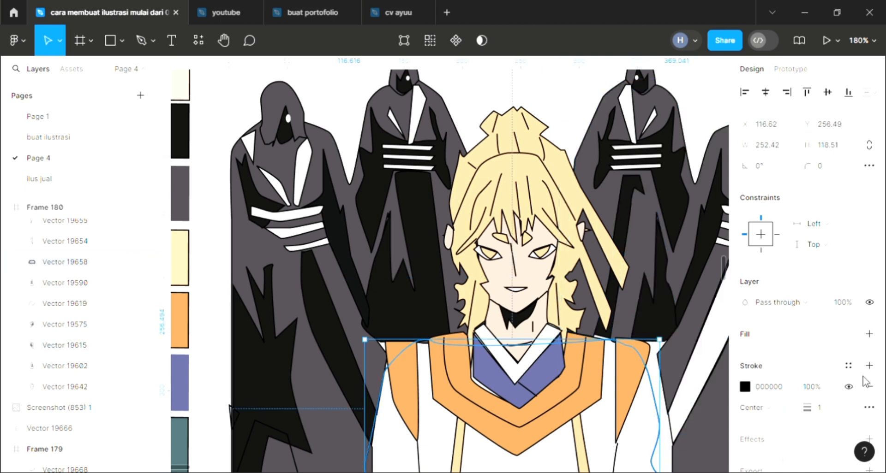
pyautogui.click(869, 334)
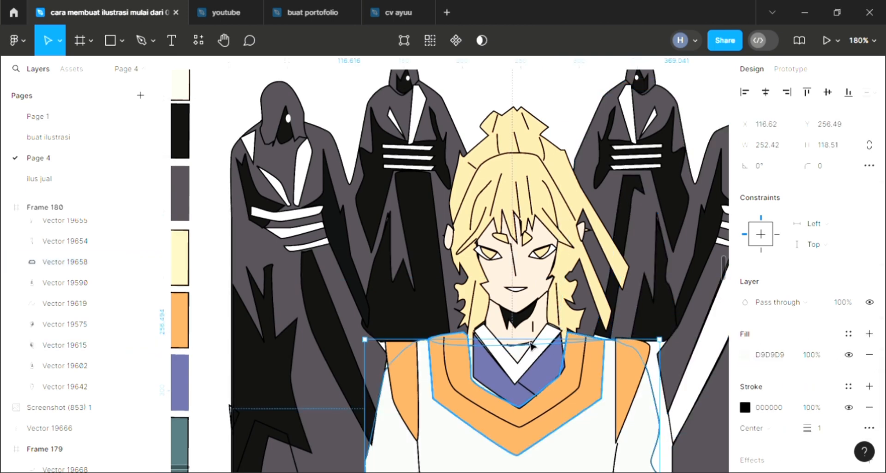
pyautogui.press('i')
pyautogui.click(575, 356)
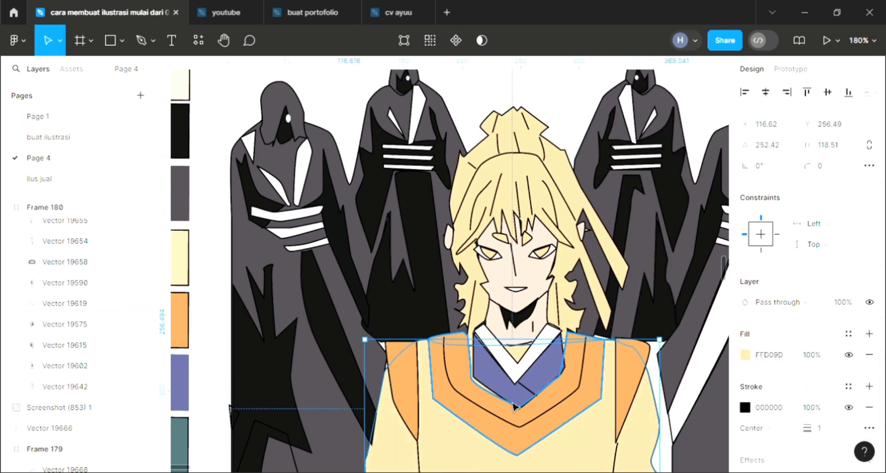
pyautogui.click(679, 447)
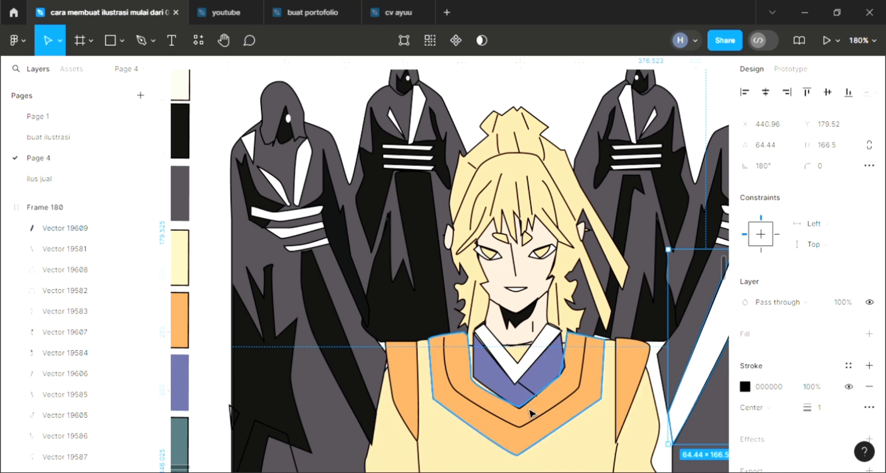
pyautogui.scroll(-2, 527, 414)
pyautogui.hscroll(4, 526, 414)
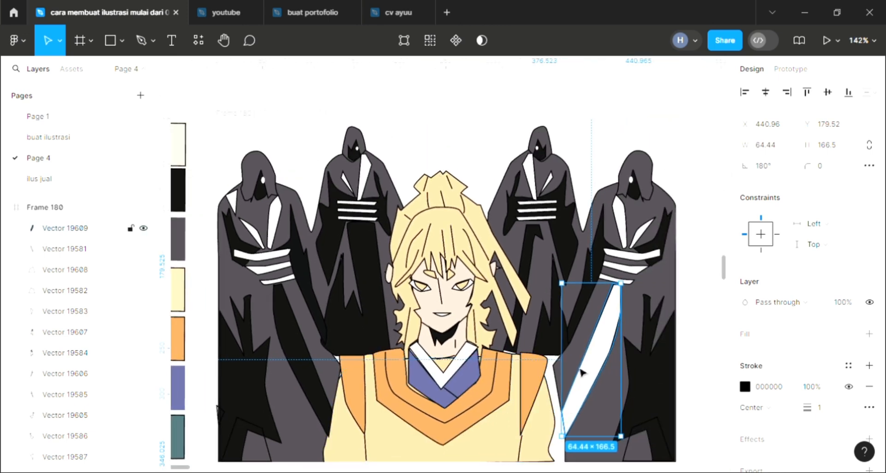
pyautogui.doubleClick(572, 381)
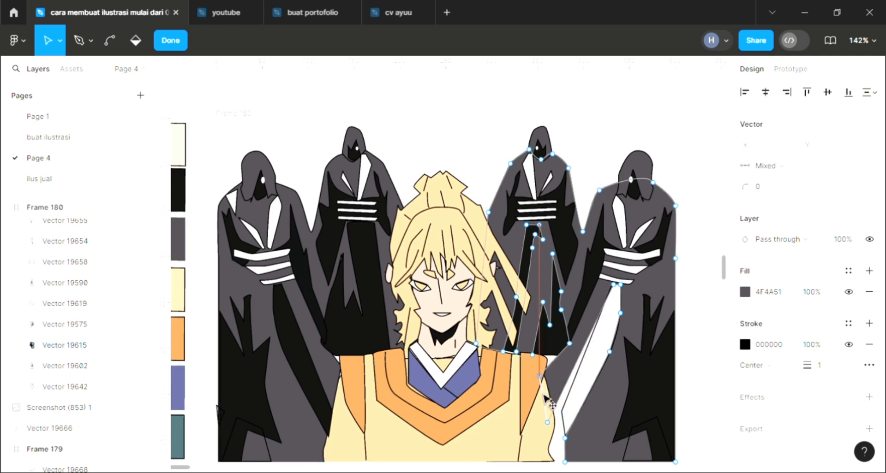
pyautogui.press('ctrl')
pyautogui.press('Escape')
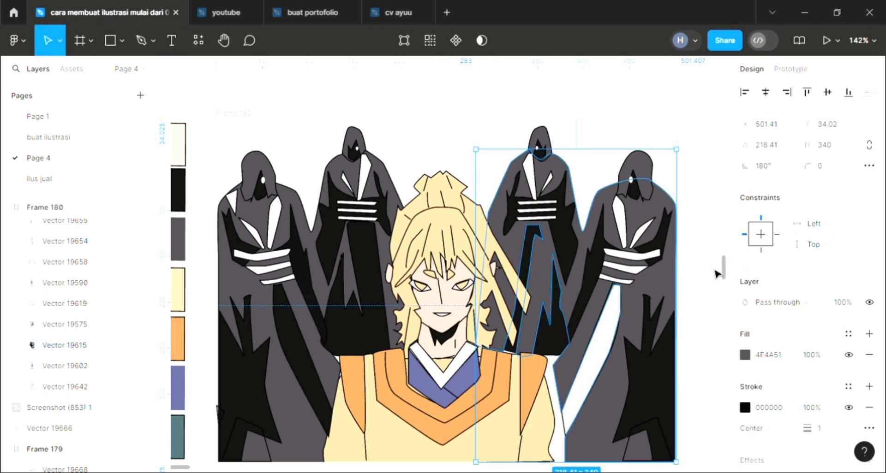
pyautogui.press('Escape')
# Step: Reshape the right-hand hooded figures' grey robe, pulling its lower inner edge points behind the central character's robe to close the white gap
pyautogui.doubleClick(571, 462)
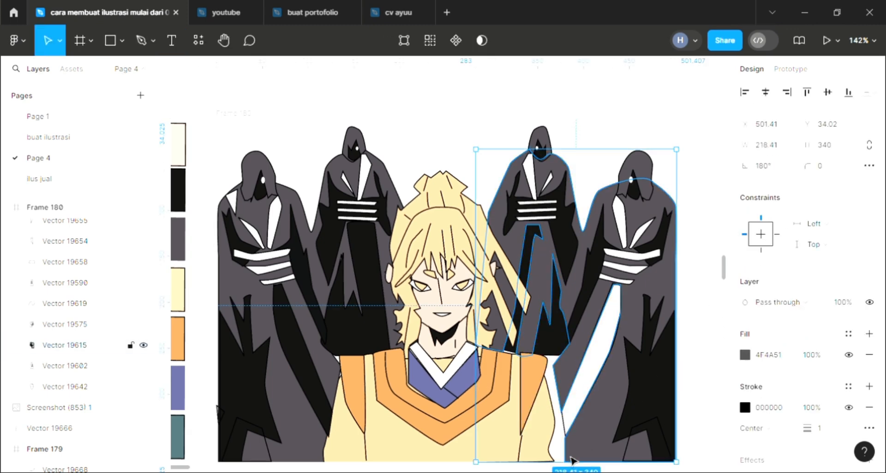
pyautogui.moveTo(552, 428); pyautogui.dragTo(541, 460)
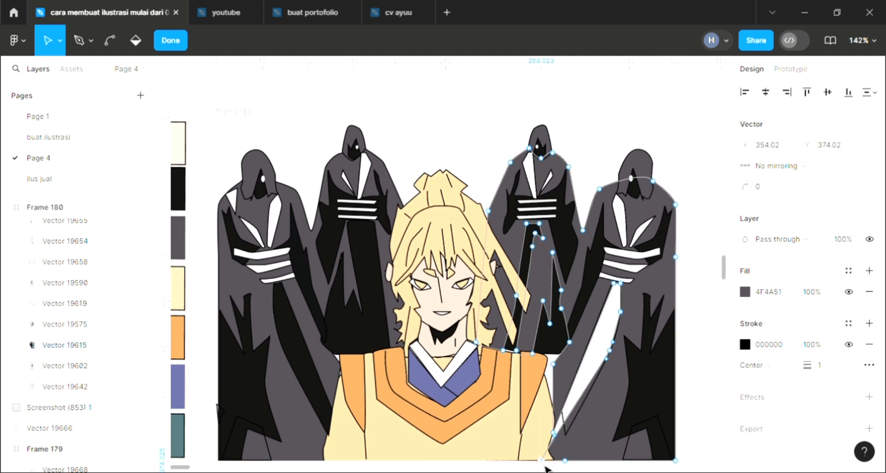
pyautogui.moveTo(556, 369); pyautogui.dragTo(540, 383)
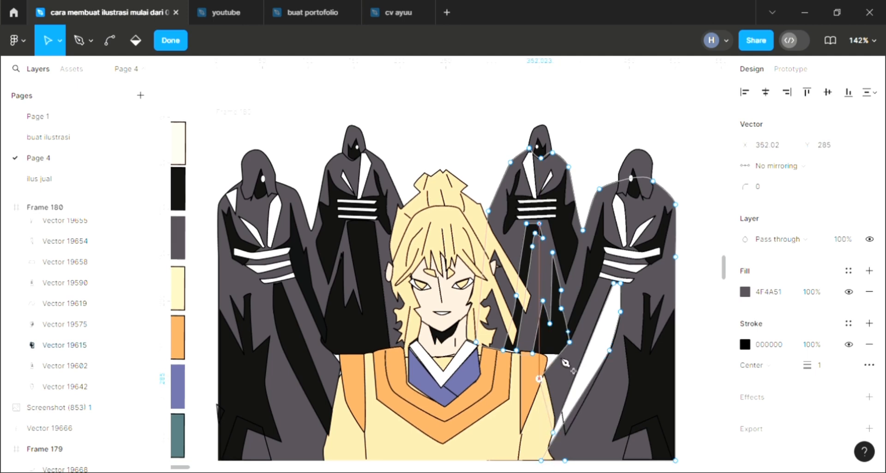
pyautogui.moveTo(574, 346); pyautogui.dragTo(547, 363)
pyautogui.press('Escape')
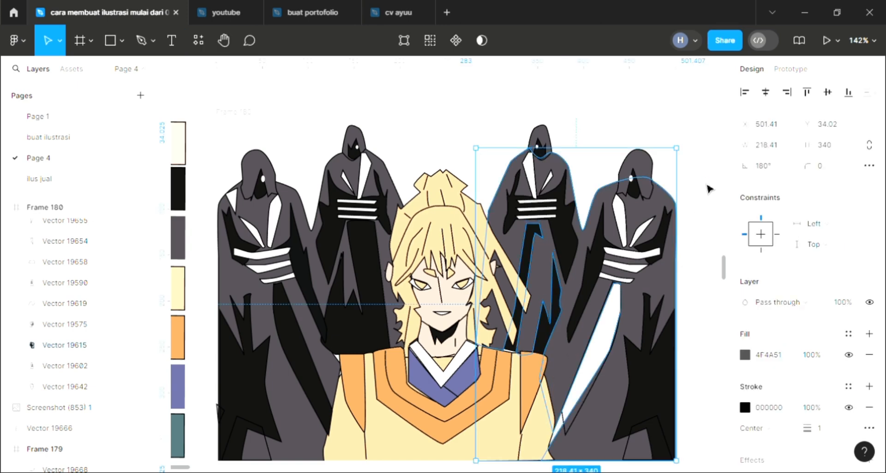
pyautogui.press('Escape')
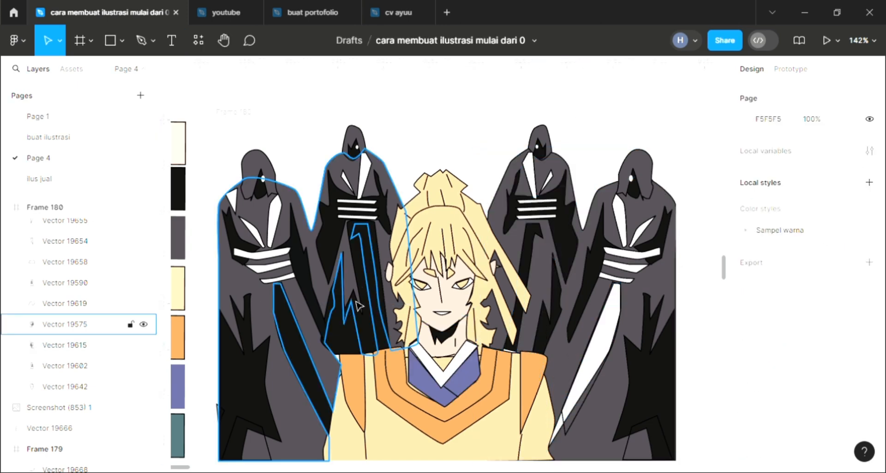
# Step: Give Frame 180's background a linear gradient fill with a light yellow starting colour of RGB 249, 237, 131
pyautogui.click(680, 352)
pyautogui.click(746, 377)
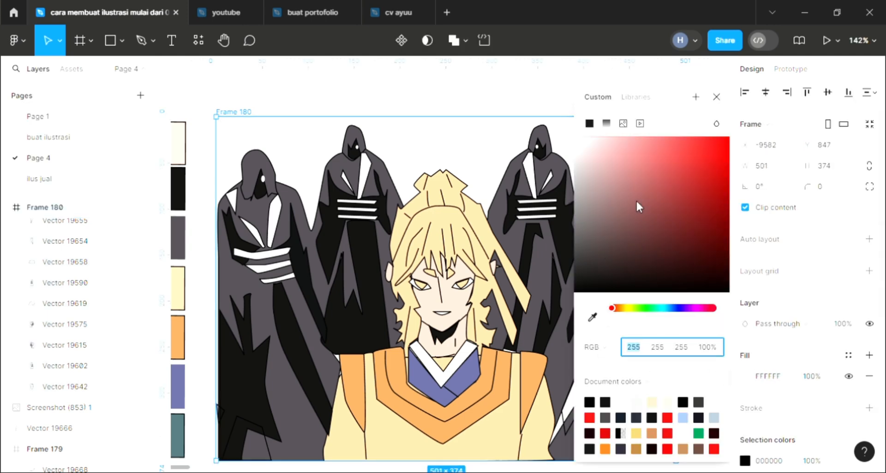
pyautogui.moveTo(649, 146); pyautogui.dragTo(648, 140)
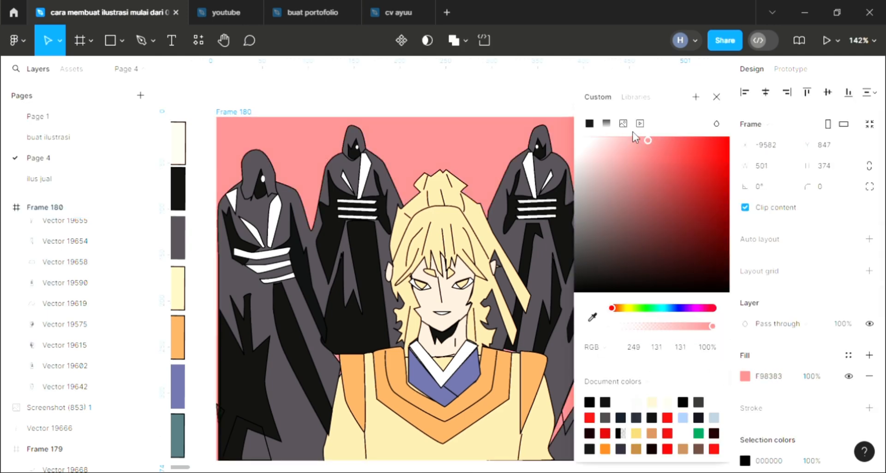
pyautogui.click(606, 123)
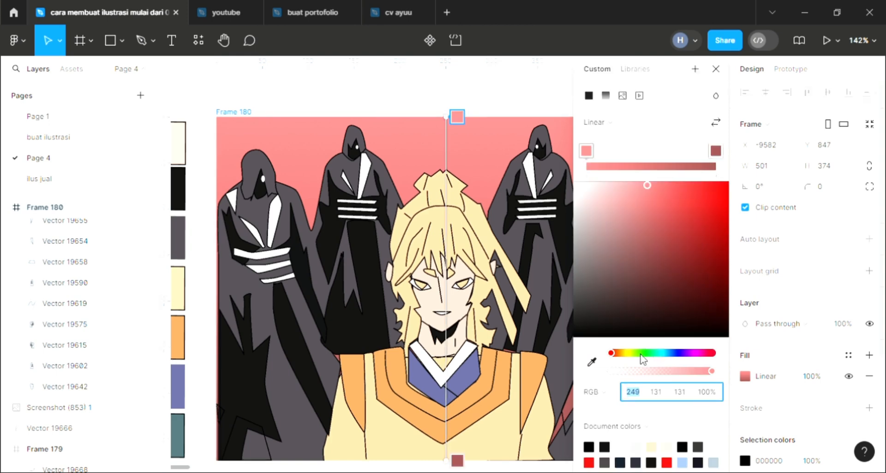
pyautogui.click(622, 353)
pyautogui.click(627, 353)
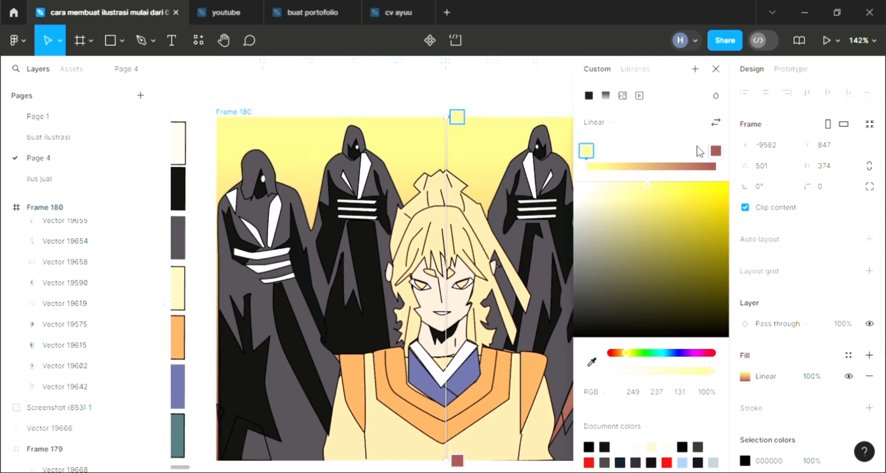
# Step: Move the background gradient's dark red end stop to a bit over a third of the way from the yellow stop
pyautogui.moveTo(713, 159); pyautogui.dragTo(635, 164)
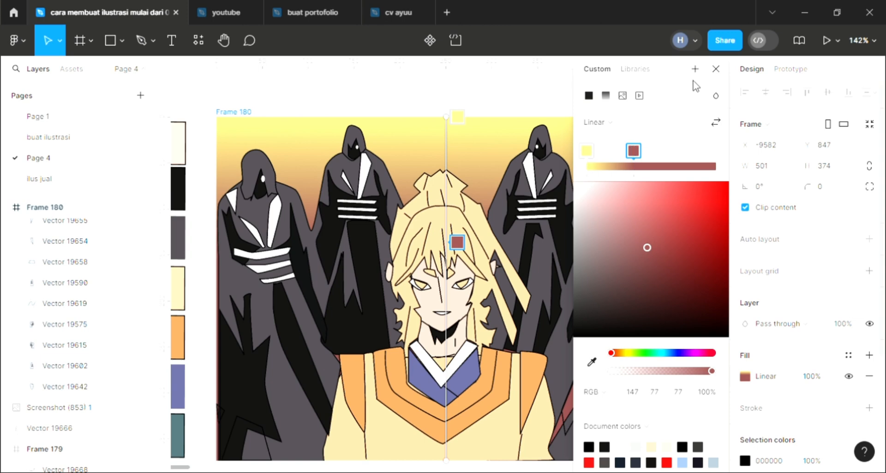
pyautogui.click(715, 69)
pyautogui.press('Escape')
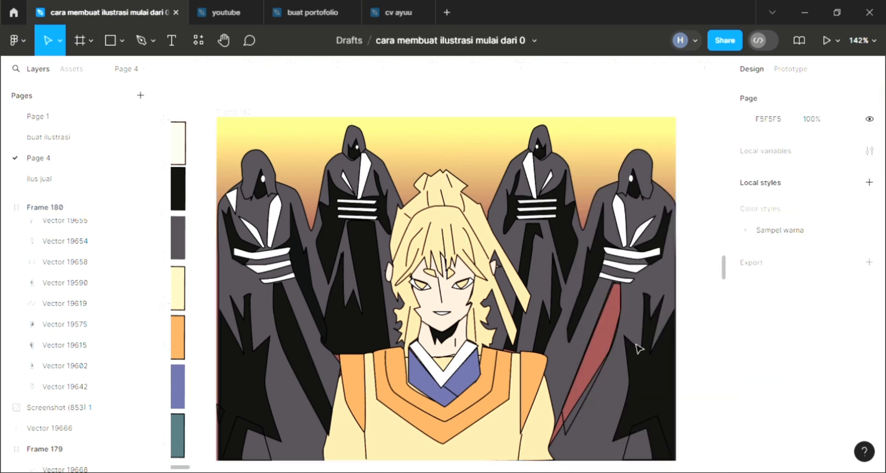
# Step: Fill the long unfilled fold in the far-right hooded figure's robe with the sampled robe black 111111
pyautogui.click(612, 364)
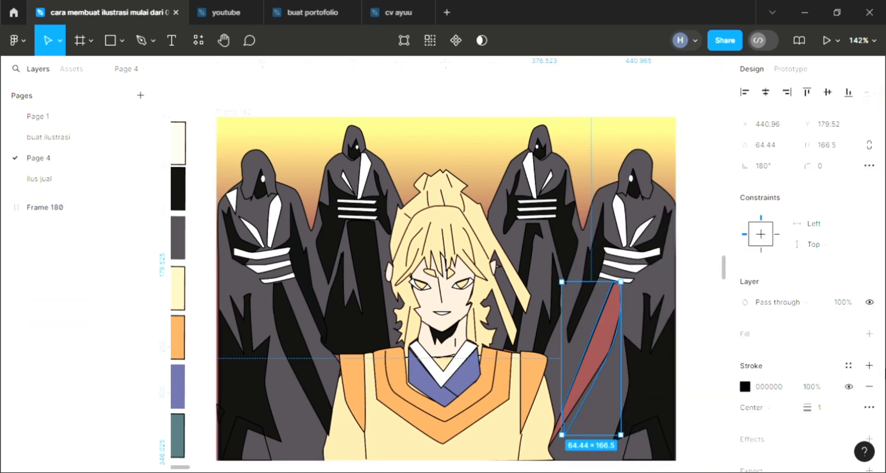
pyautogui.click(869, 334)
pyautogui.press('i')
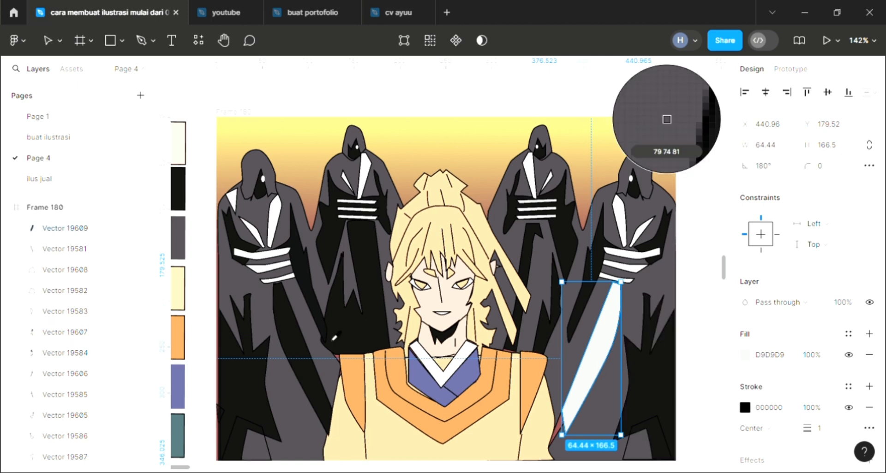
pyautogui.click(343, 342)
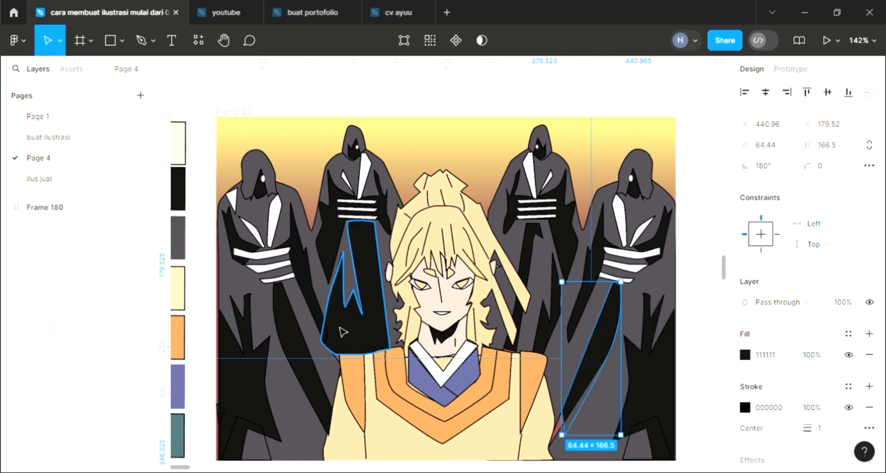
pyautogui.press('Escape')
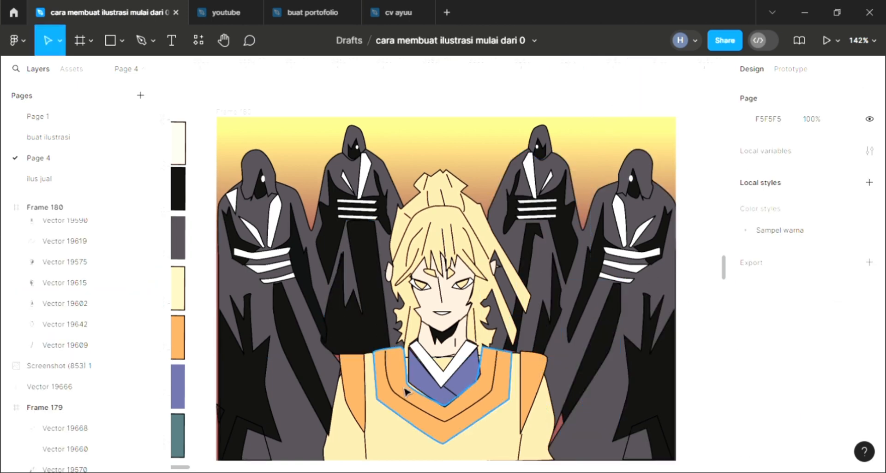